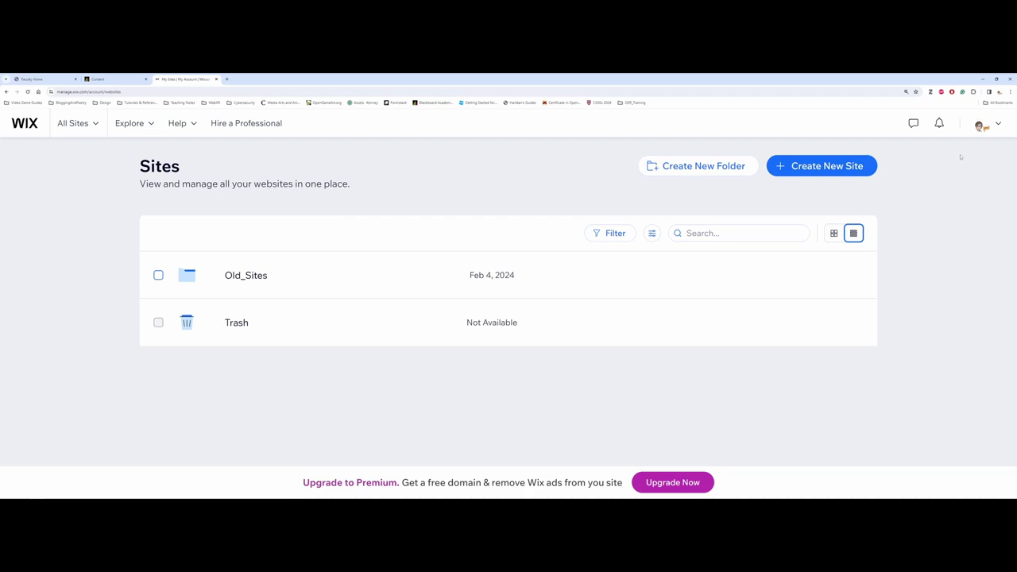
{"action": "left_click", "coordinate": [993, 127]}
{"action": "left_click_drag", "start_coordinate": [299, 483], "coordinate": [717, 483]}
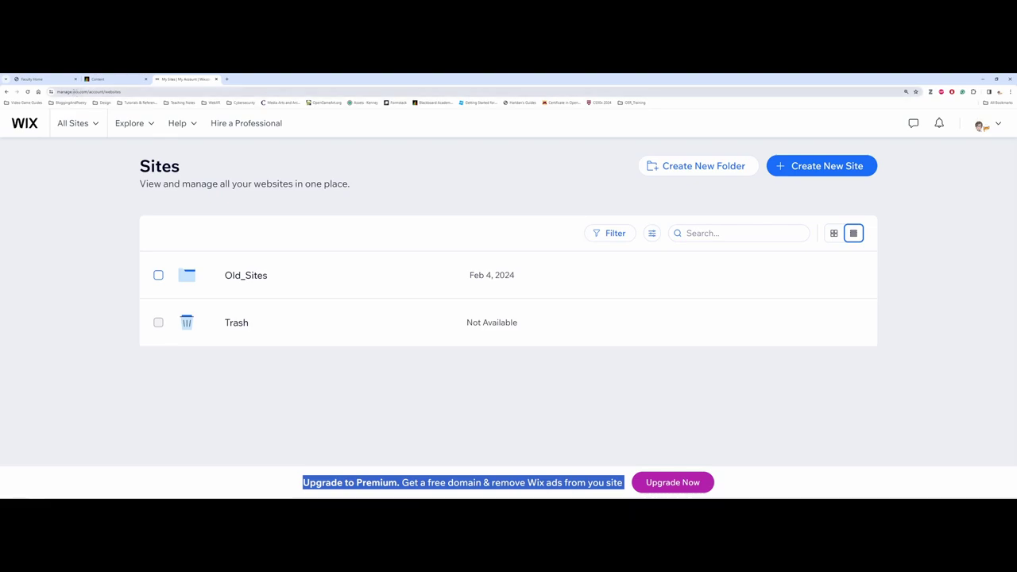
{"action": "left_click_drag", "start_coordinate": [73, 91], "coordinate": [88, 92]}
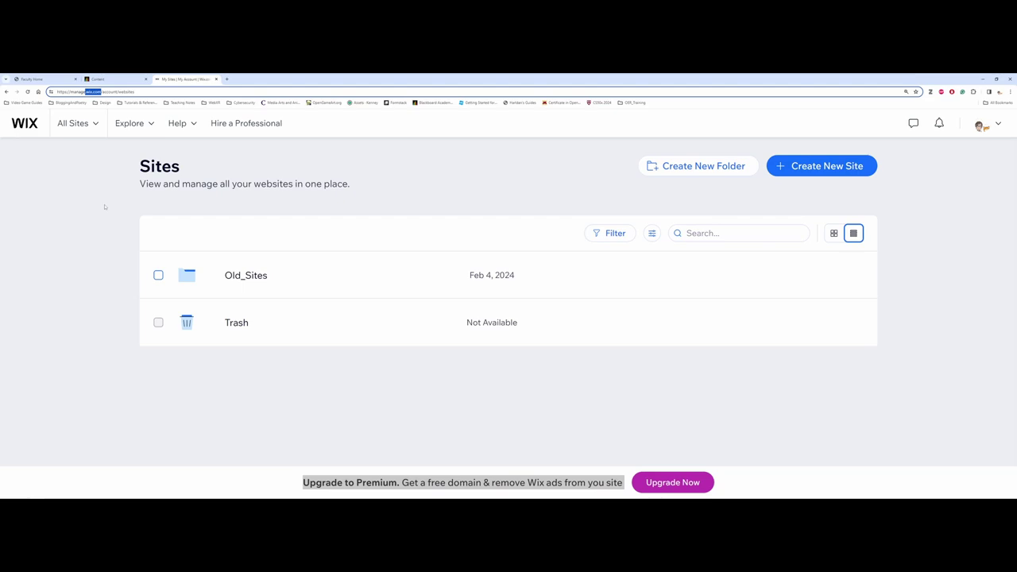
{"action": "left_click", "coordinate": [97, 208]}
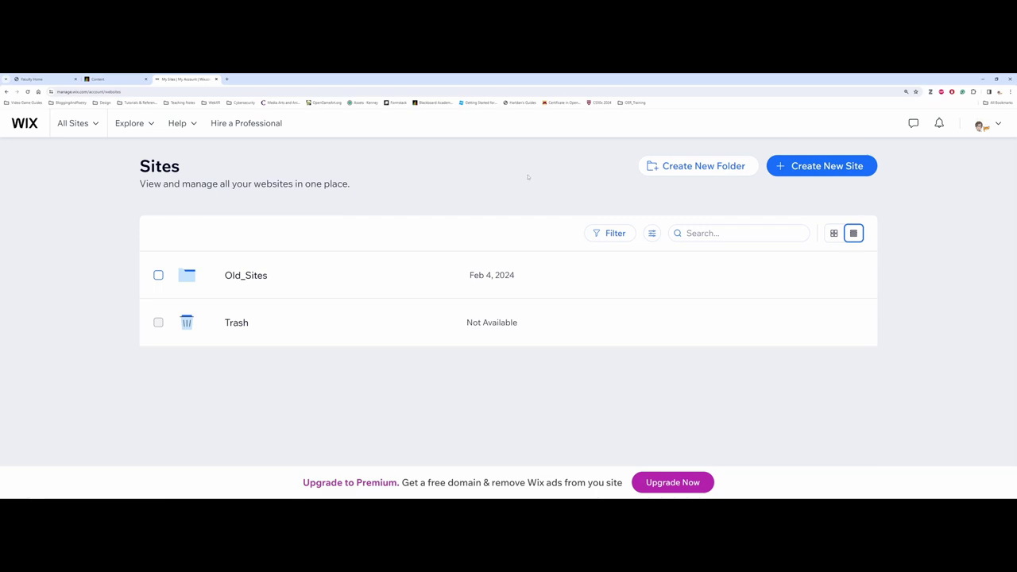
Step: Start creating a new site without AI and set its website type to Game Design Portfolio
{"action": "left_click", "coordinate": [804, 172]}
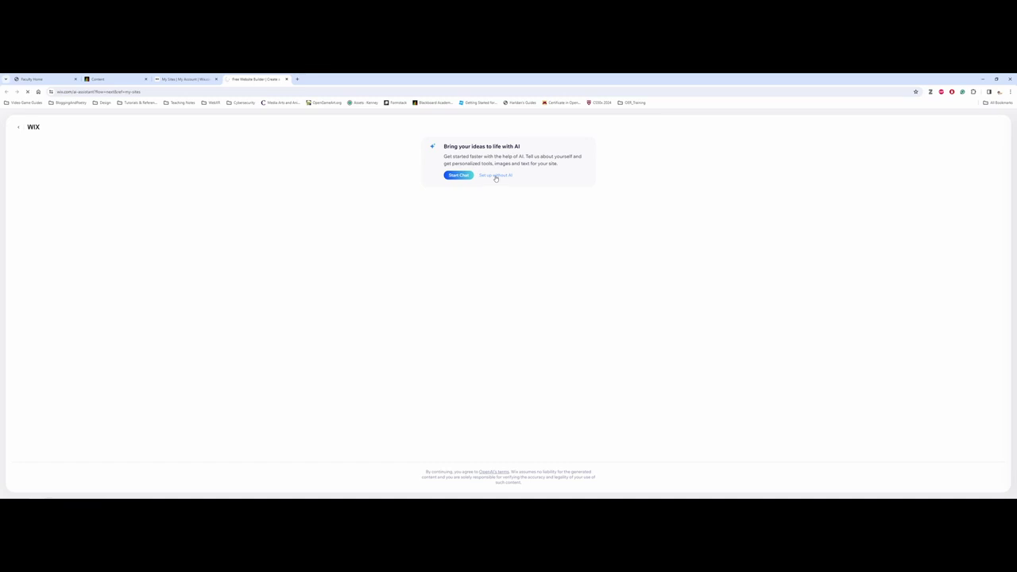
{"action": "left_click", "coordinate": [496, 176]}
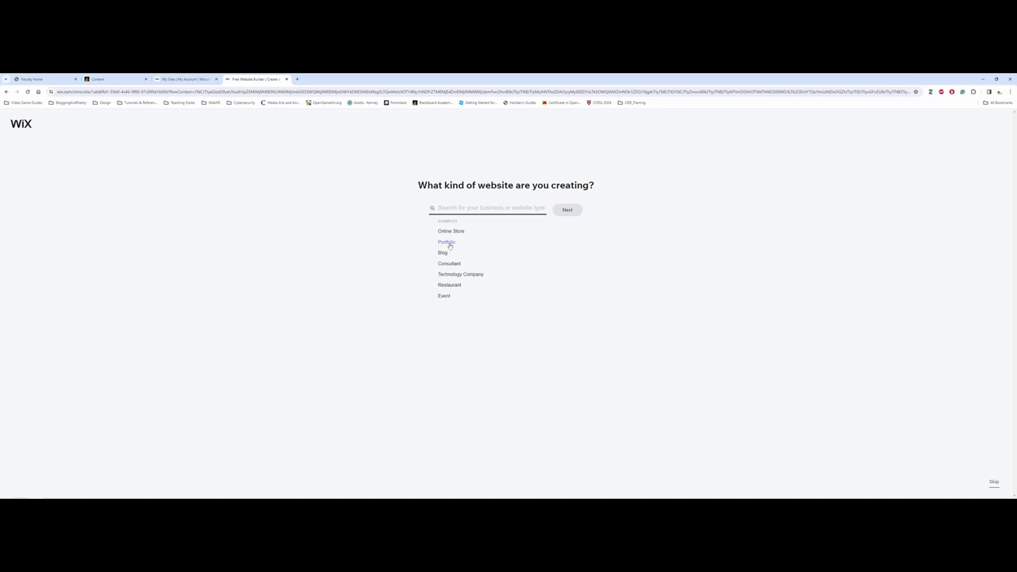
{"action": "left_click", "coordinate": [447, 242]}
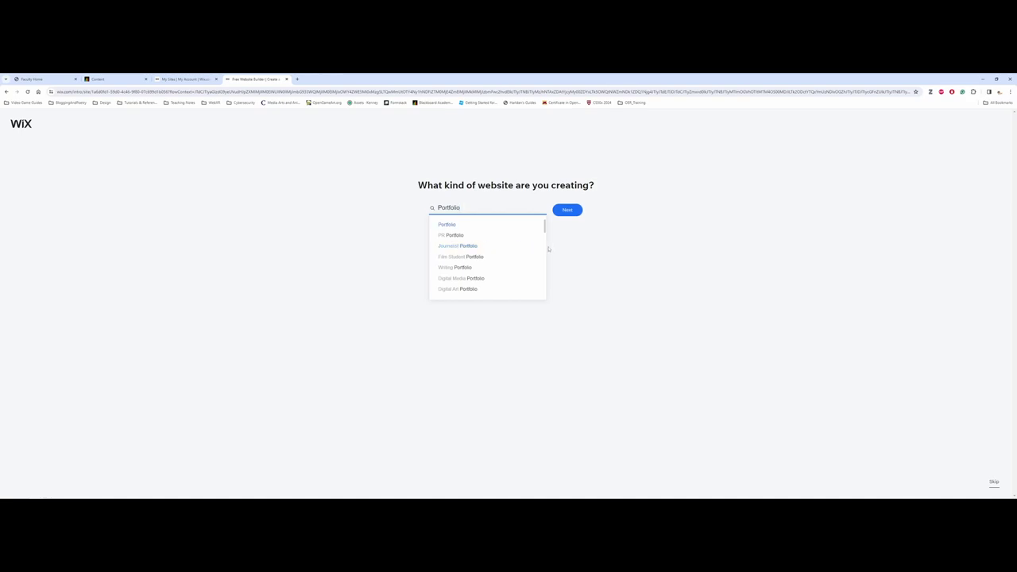
{"action": "left_click_drag", "start_coordinate": [545, 228], "coordinate": [544, 234]}
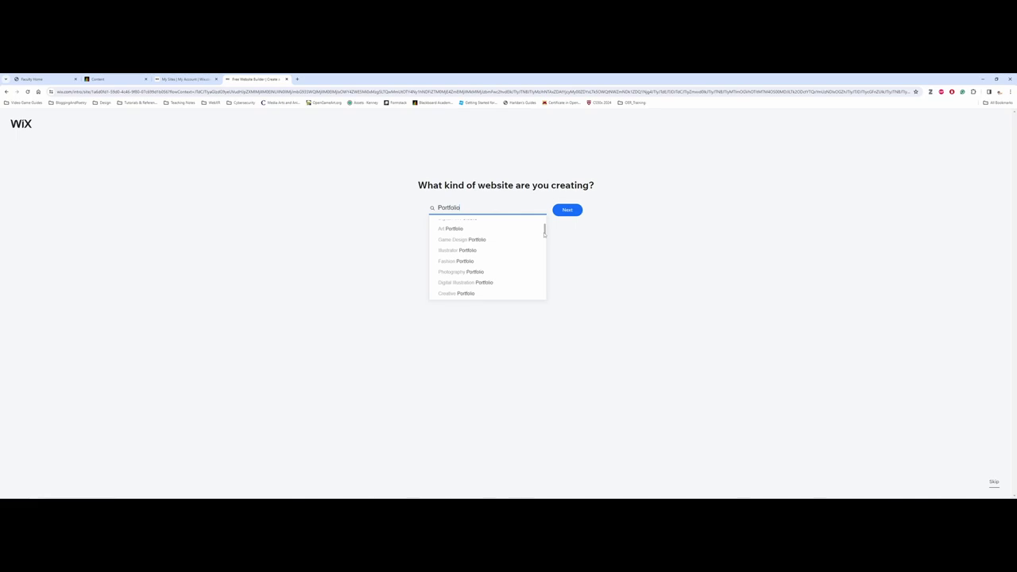
{"action": "left_click", "coordinate": [478, 242]}
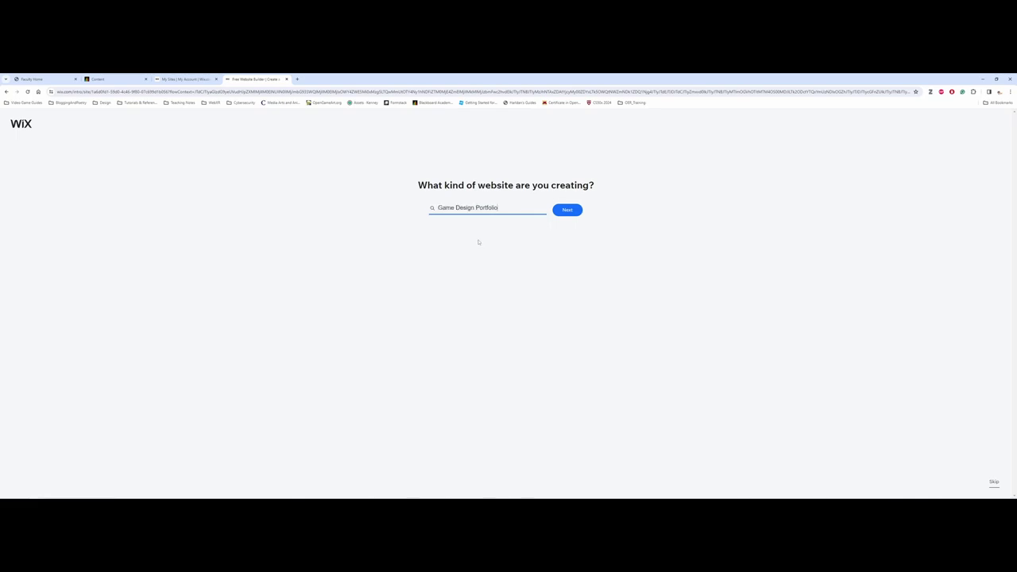
{"action": "left_click", "coordinate": [569, 213]}
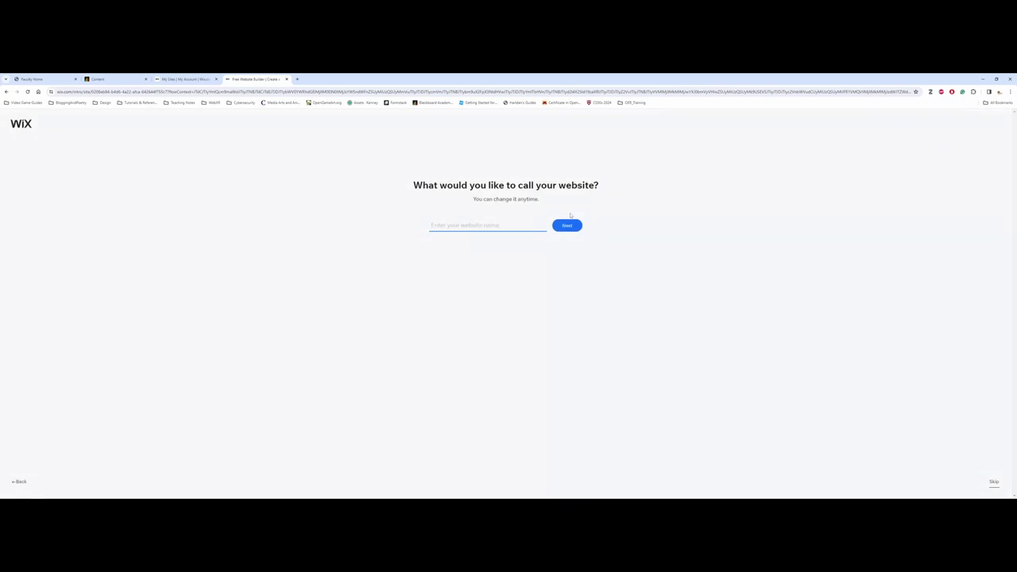
Step: Name the website DrDGamePortfolio and submit the name
{"action": "type", "text": "DrDGamePortfolio"}
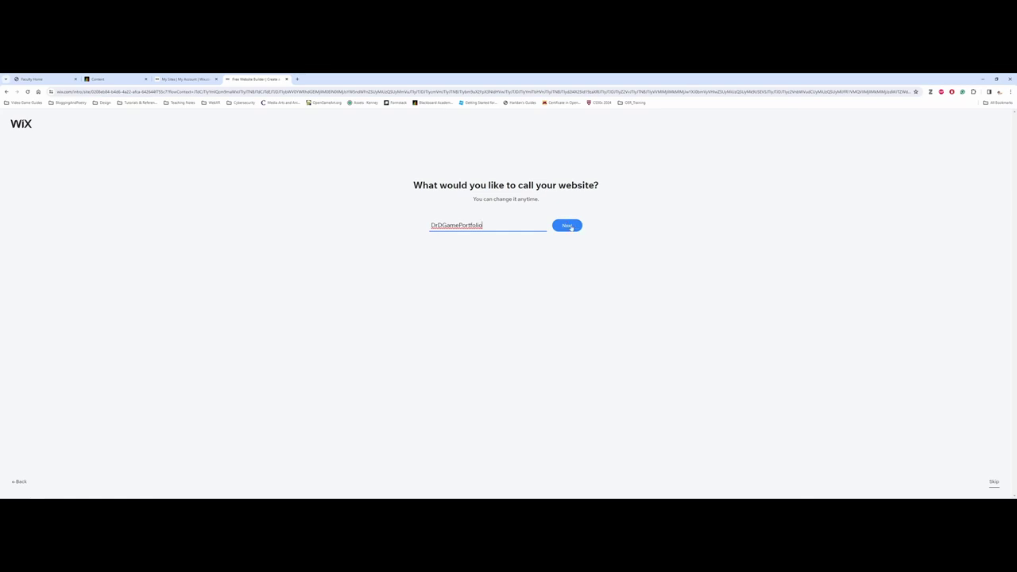
{"action": "left_click", "coordinate": [575, 227]}
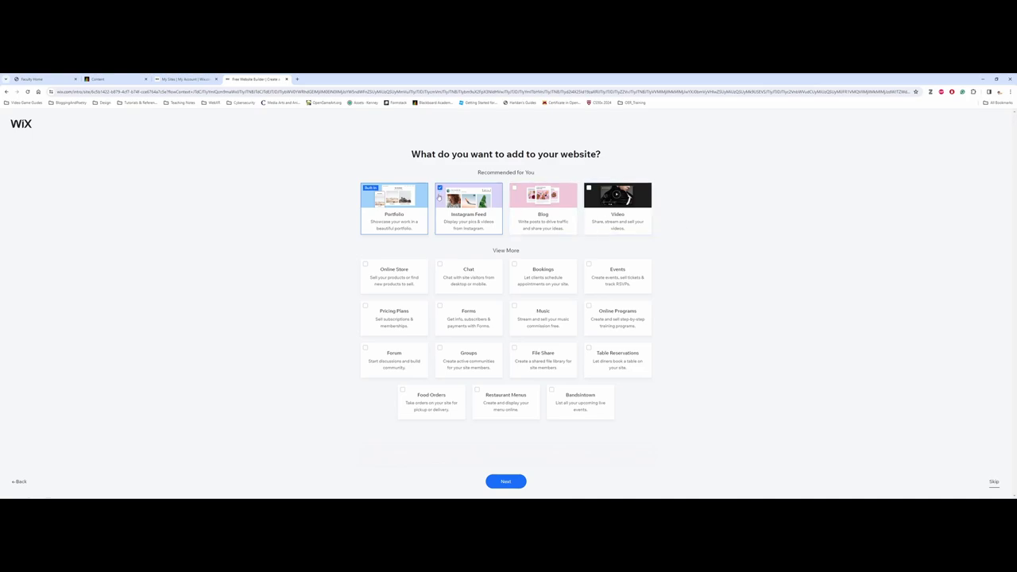
Step: Continue with only the built-in Portfolio feature selected and begin designing the site with a template
{"action": "mouse_move", "coordinate": [388, 206]}
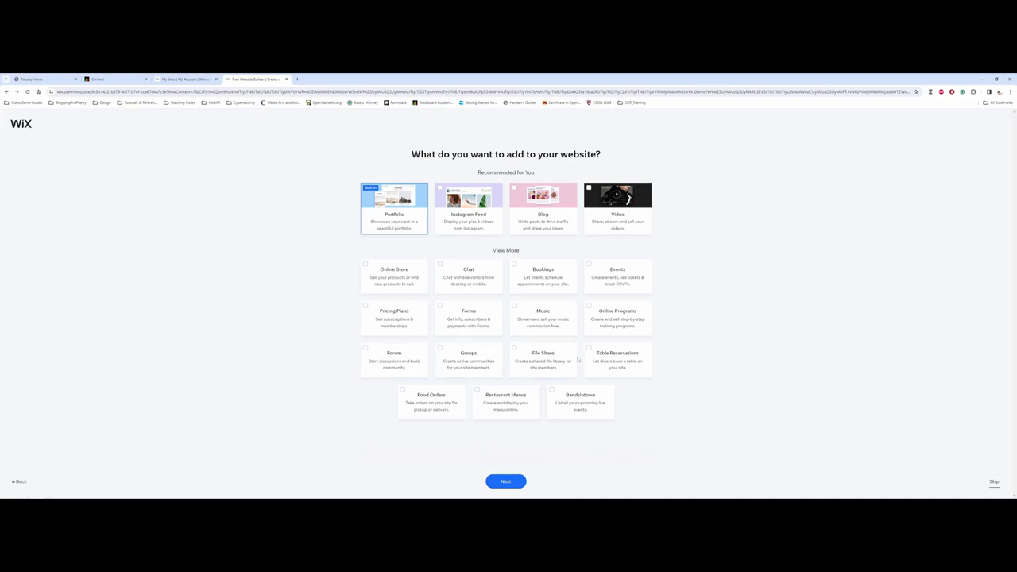
{"action": "left_click", "coordinate": [506, 481]}
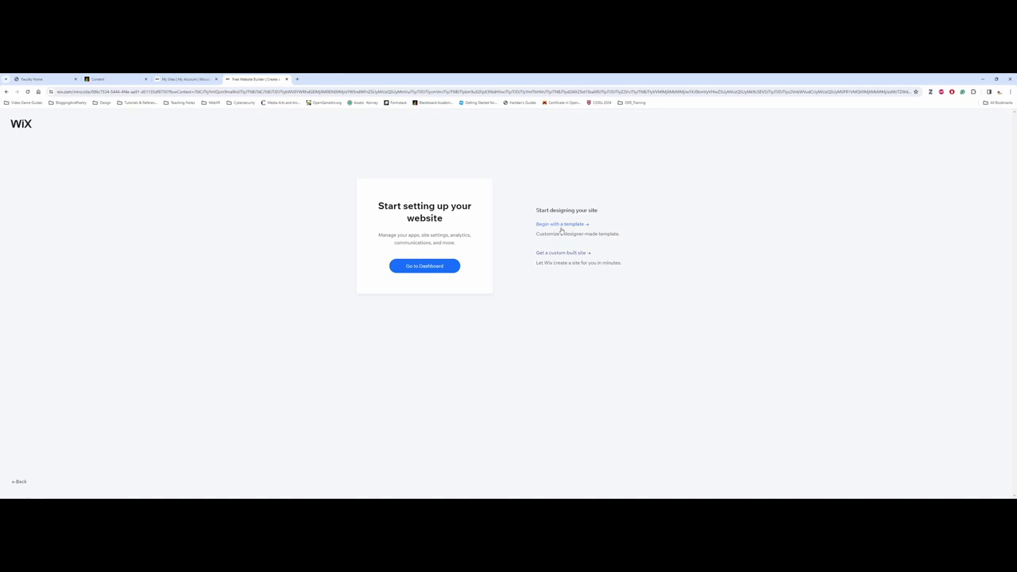
{"action": "left_click", "coordinate": [561, 228]}
{"action": "mouse_move", "coordinate": [560, 229]}
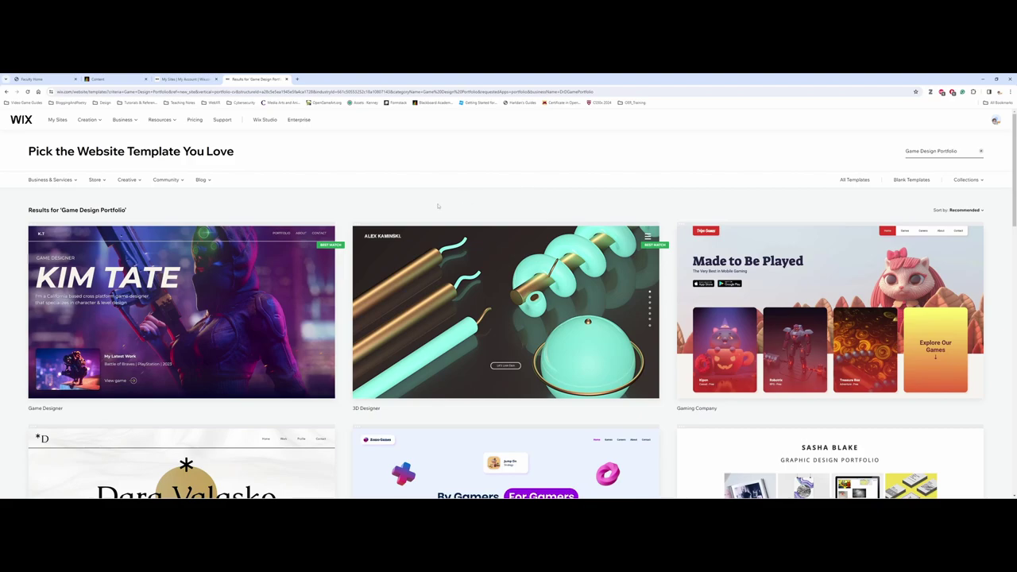
Step: Preview the Game Designer template, examine its home page from the header through the portfolio and character sections, and close the preview
{"action": "mouse_move", "coordinate": [304, 272]}
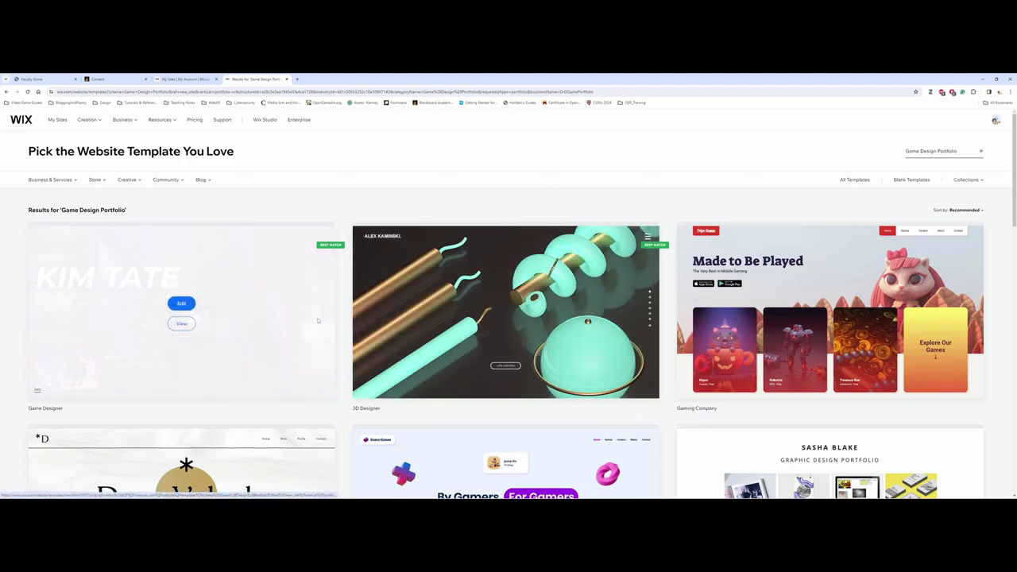
{"action": "mouse_move", "coordinate": [691, 315]}
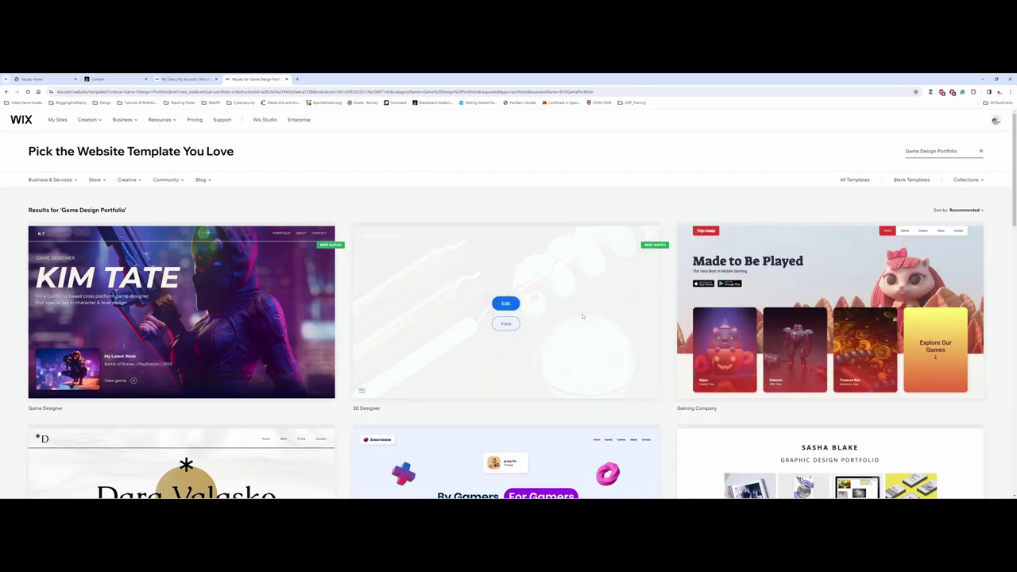
{"action": "left_click", "coordinate": [171, 322]}
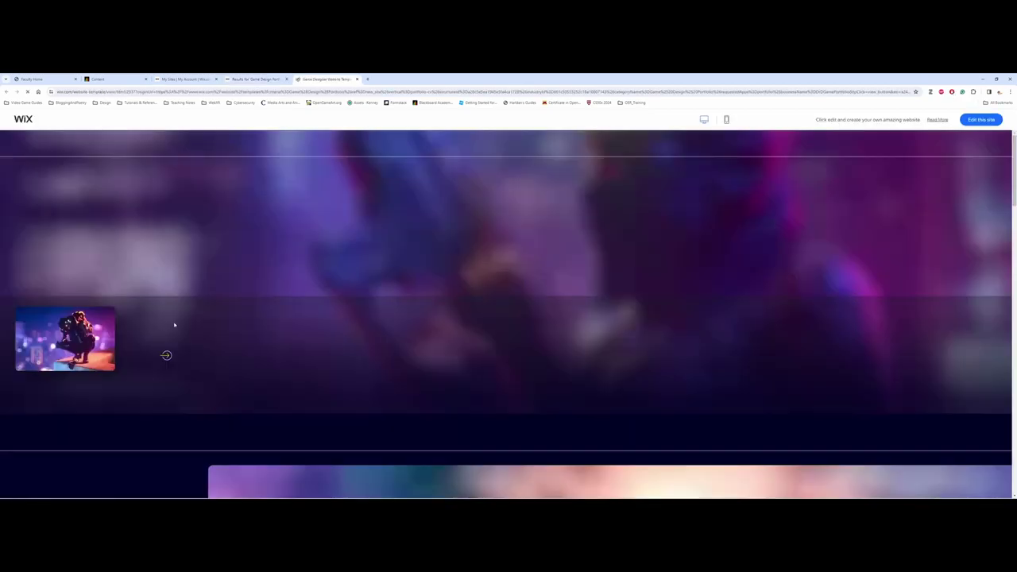
{"action": "scroll", "coordinate": [464, 285], "scroll_direction": "down", "scroll_amount": 3}
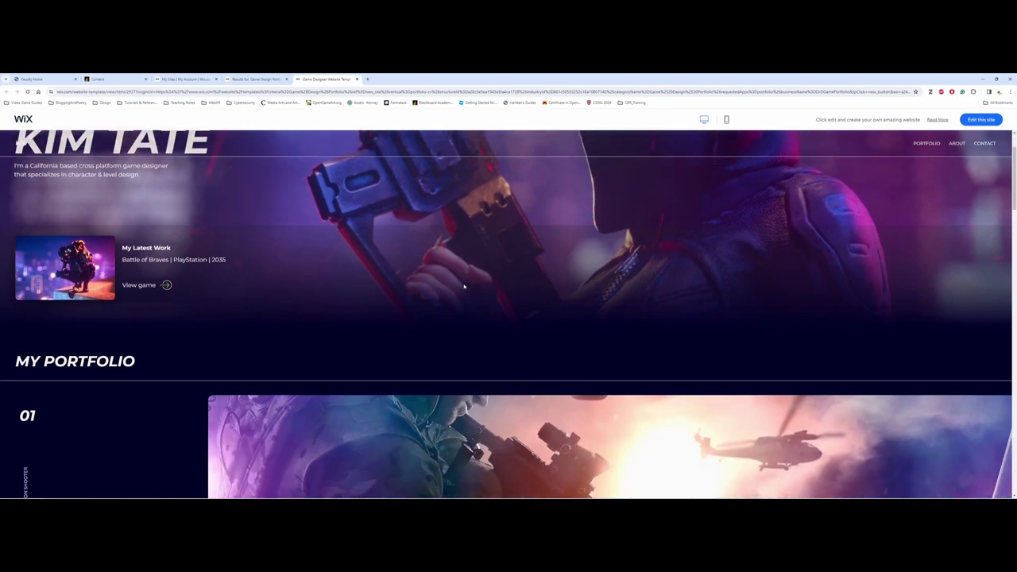
{"action": "scroll", "coordinate": [464, 286], "scroll_direction": "down", "scroll_amount": 8}
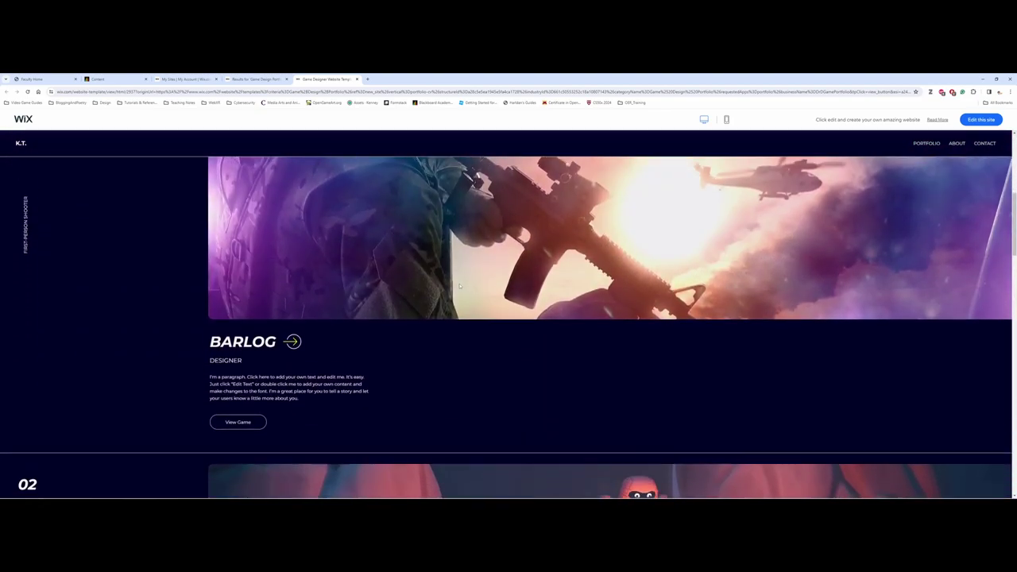
{"action": "scroll", "coordinate": [457, 286], "scroll_direction": "down", "scroll_amount": 10}
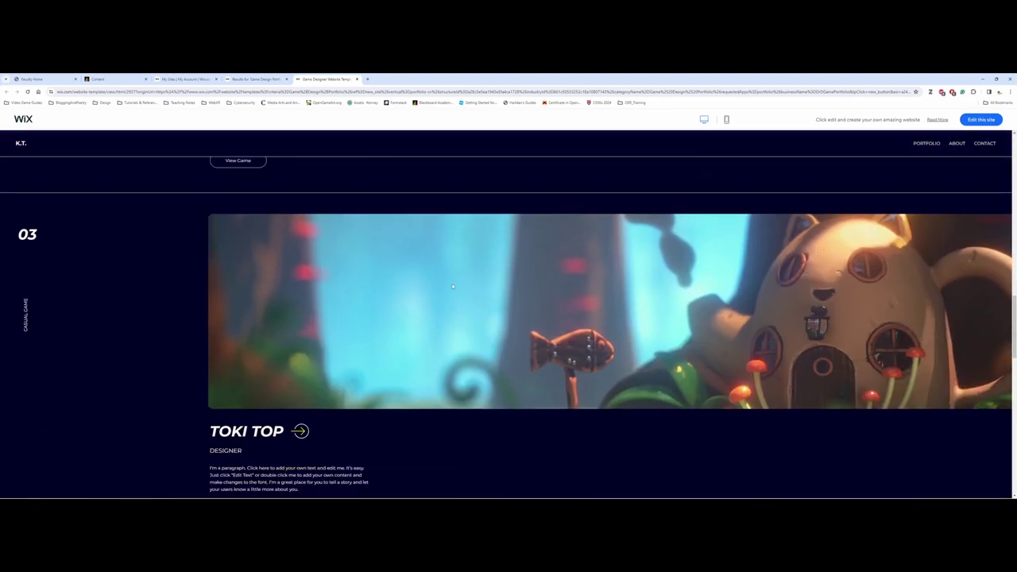
{"action": "scroll", "coordinate": [451, 286], "scroll_direction": "down", "scroll_amount": 5}
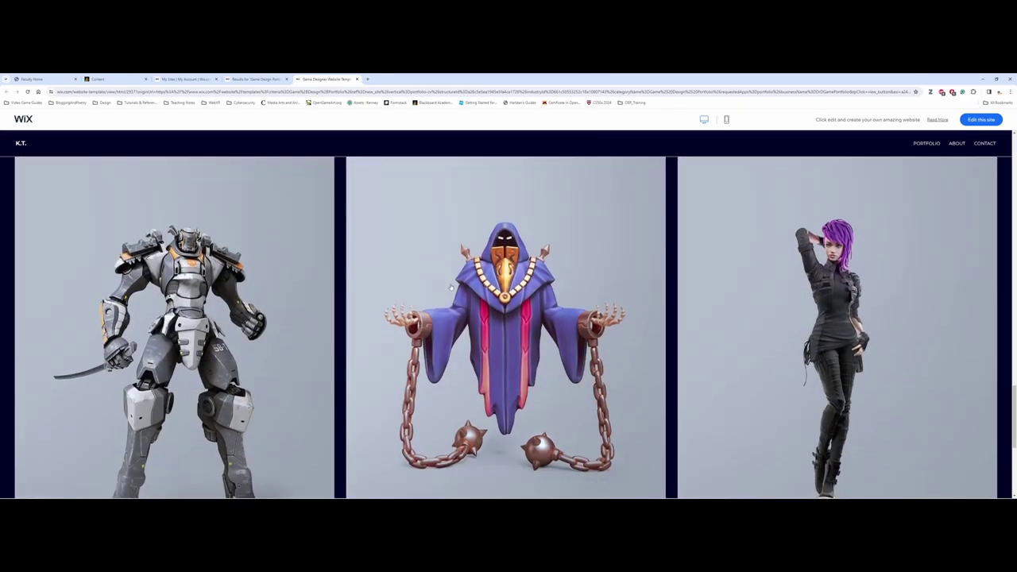
{"action": "scroll", "coordinate": [450, 289], "scroll_direction": "down", "scroll_amount": 2}
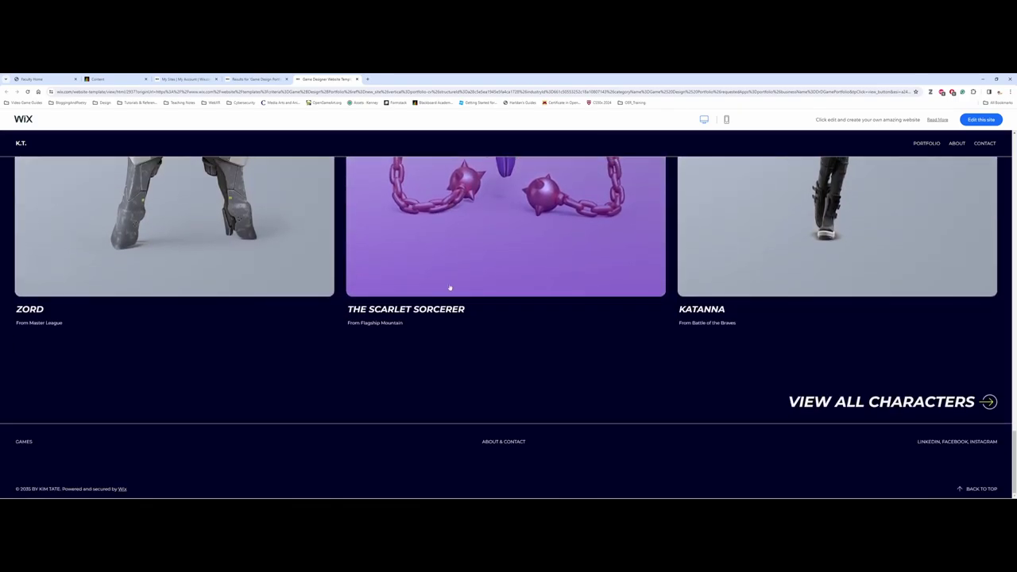
{"action": "scroll", "coordinate": [450, 289], "scroll_direction": "up", "scroll_amount": 8}
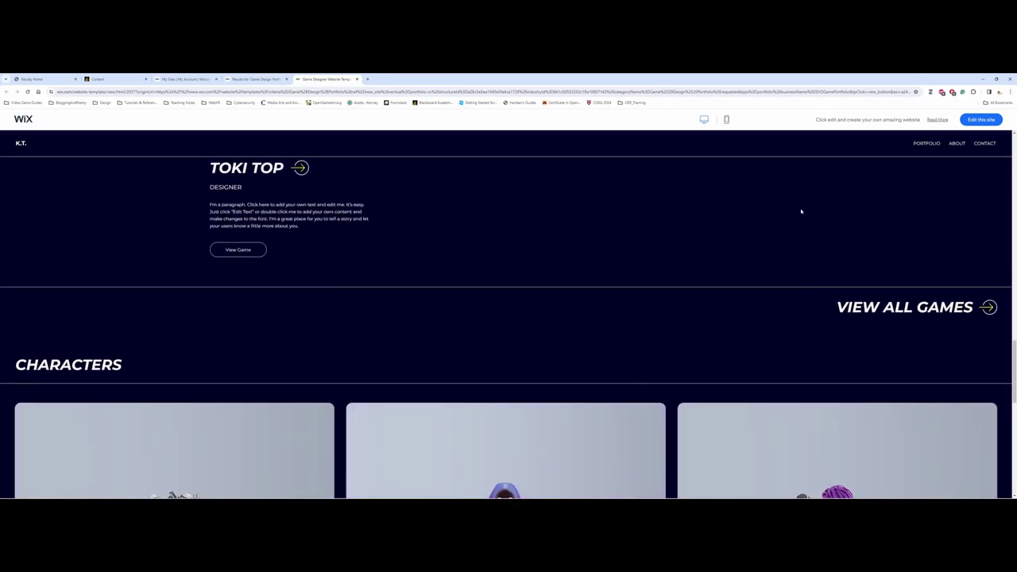
{"action": "scroll", "coordinate": [445, 326], "scroll_direction": "up", "scroll_amount": 5}
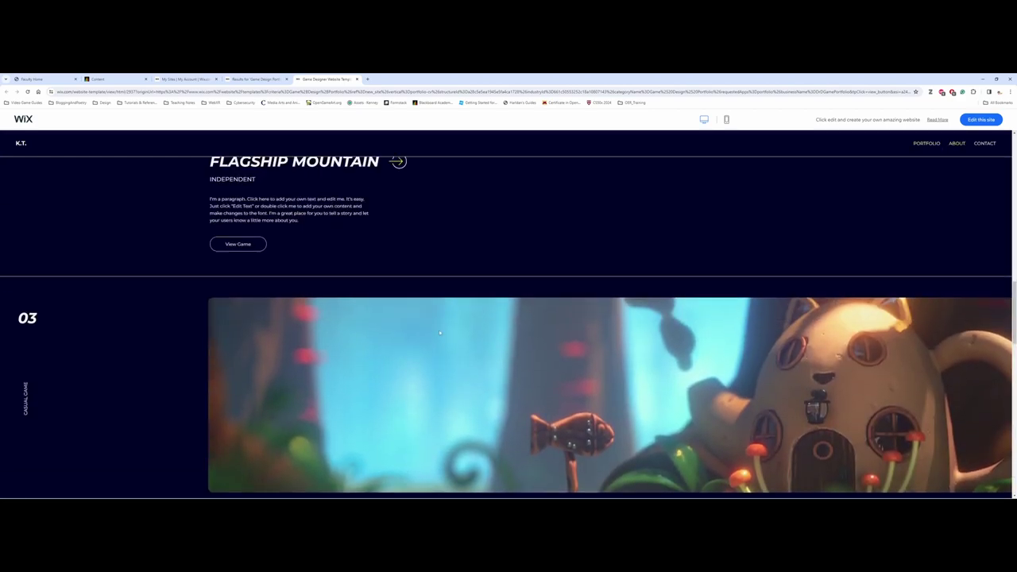
{"action": "scroll", "coordinate": [439, 330], "scroll_direction": "up", "scroll_amount": 10}
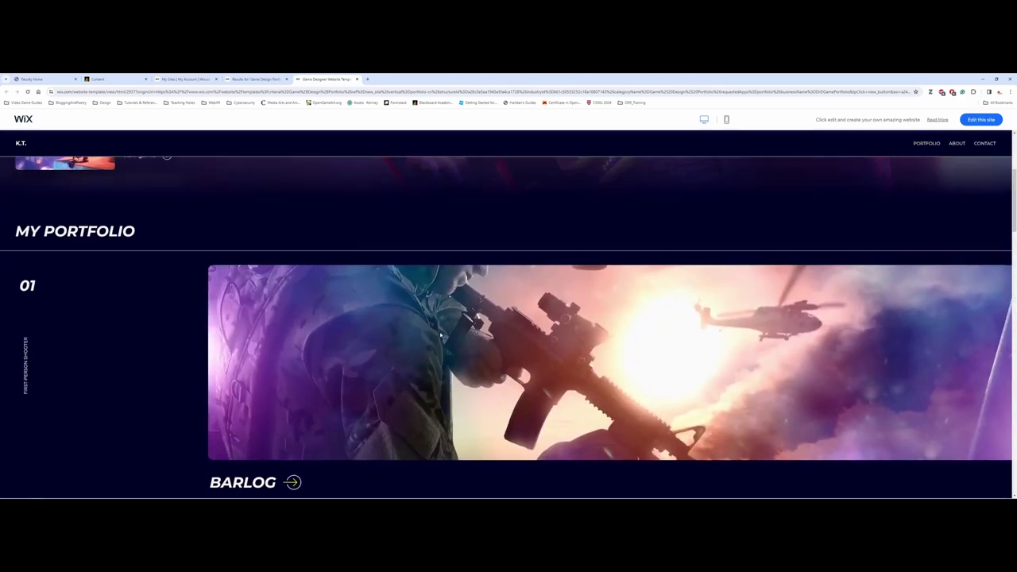
{"action": "scroll", "coordinate": [441, 335], "scroll_direction": "up", "scroll_amount": 3}
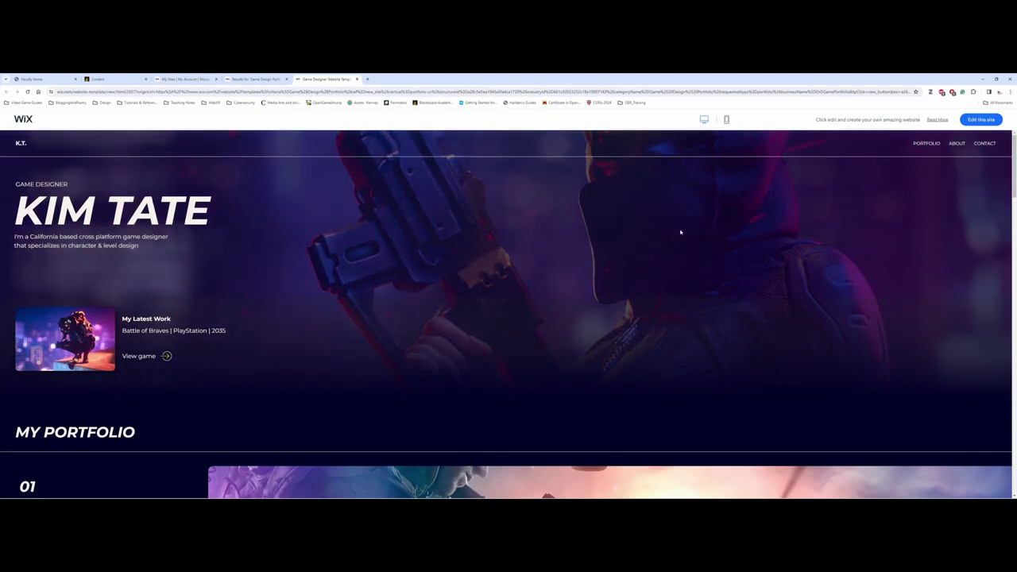
{"action": "scroll", "coordinate": [662, 235], "scroll_direction": "down", "scroll_amount": 3}
{"action": "scroll", "coordinate": [371, 254], "scroll_direction": "down", "scroll_amount": 1}
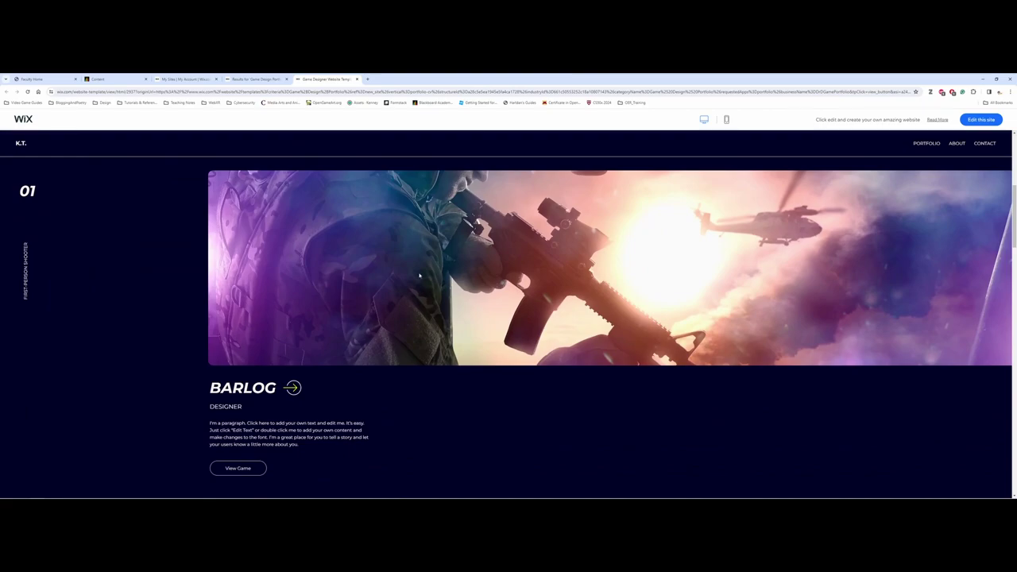
{"action": "scroll", "coordinate": [419, 276], "scroll_direction": "down", "scroll_amount": 6}
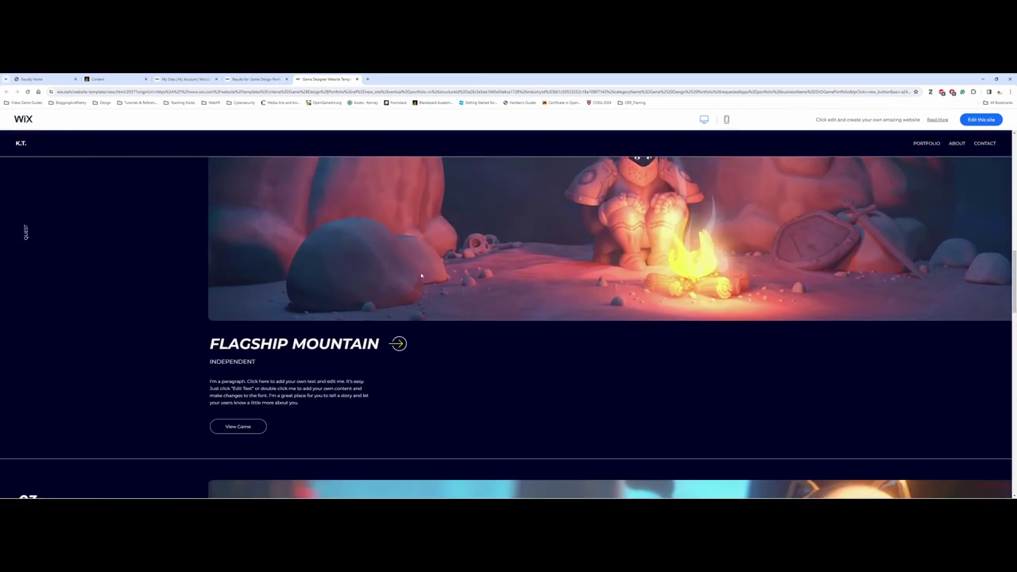
{"action": "scroll", "coordinate": [419, 276], "scroll_direction": "down", "scroll_amount": 10}
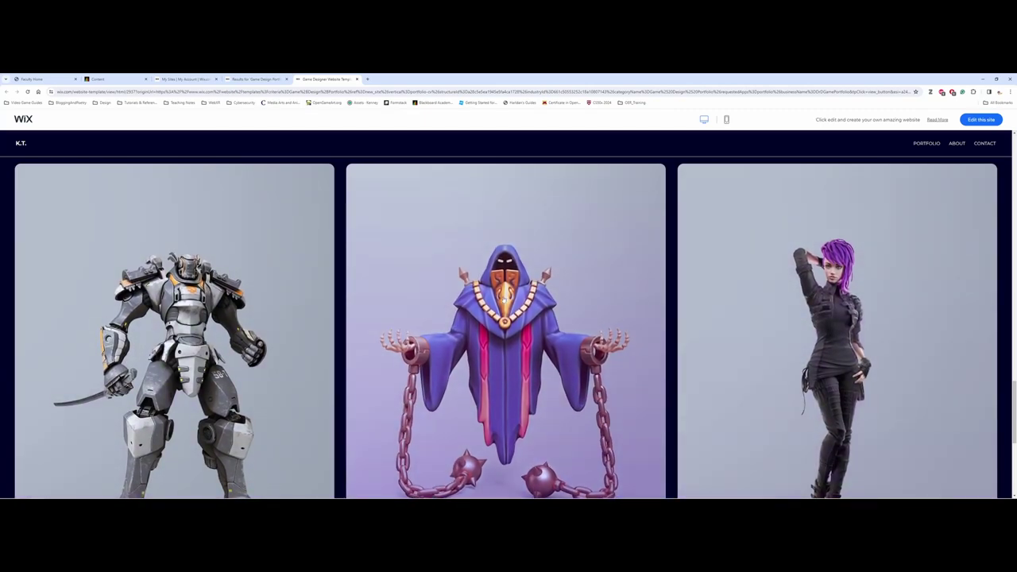
{"action": "scroll", "coordinate": [272, 318], "scroll_direction": "down", "scroll_amount": 3}
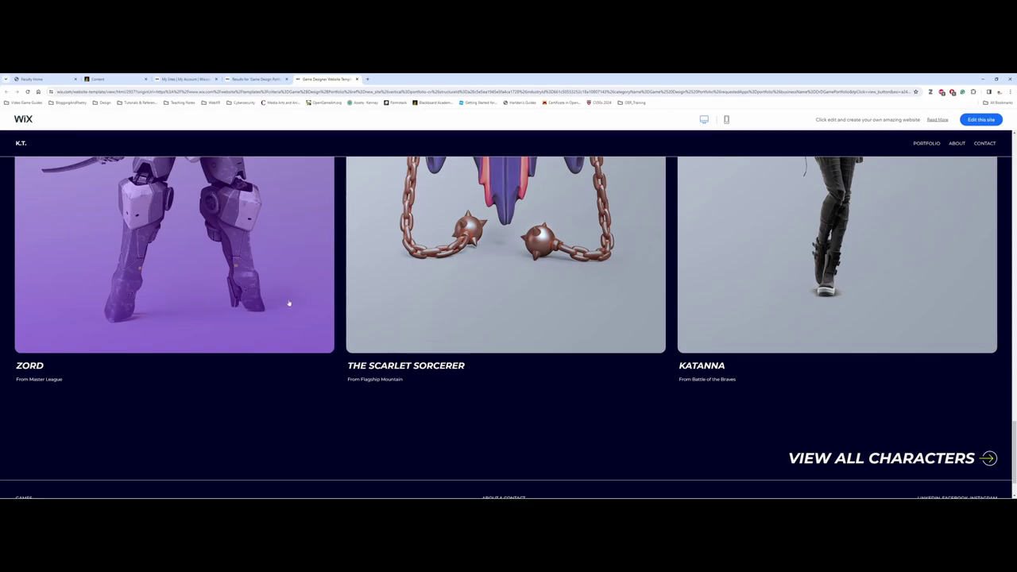
{"action": "scroll", "coordinate": [268, 281], "scroll_direction": "up", "scroll_amount": 6}
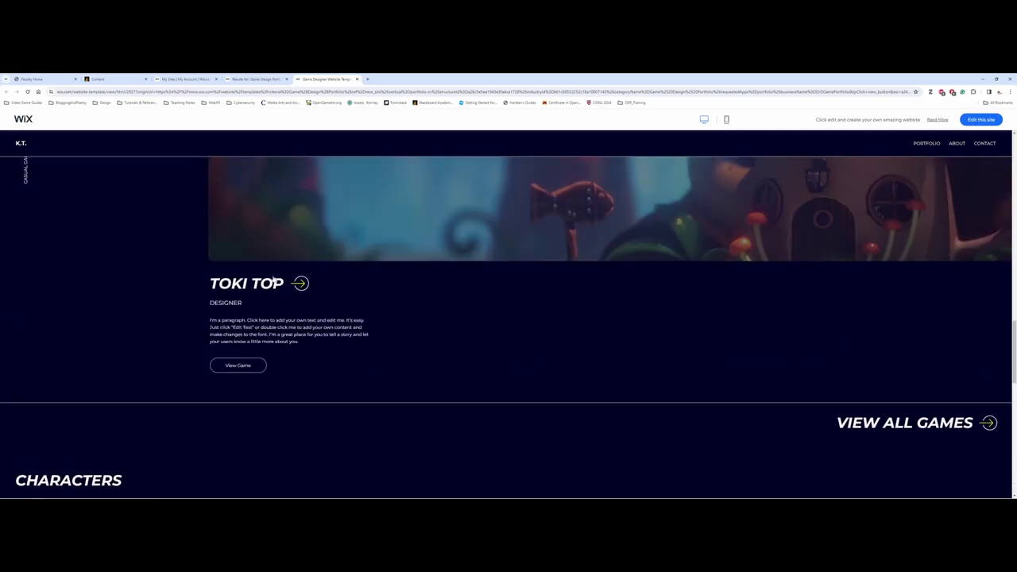
{"action": "scroll", "coordinate": [273, 282], "scroll_direction": "up", "scroll_amount": 12}
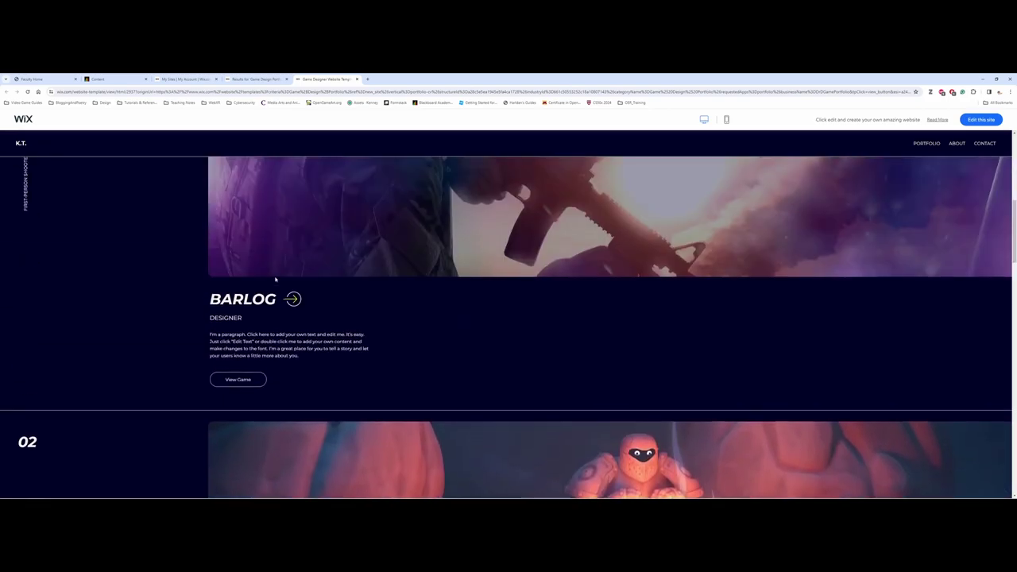
{"action": "scroll", "coordinate": [278, 276], "scroll_direction": "up", "scroll_amount": 8}
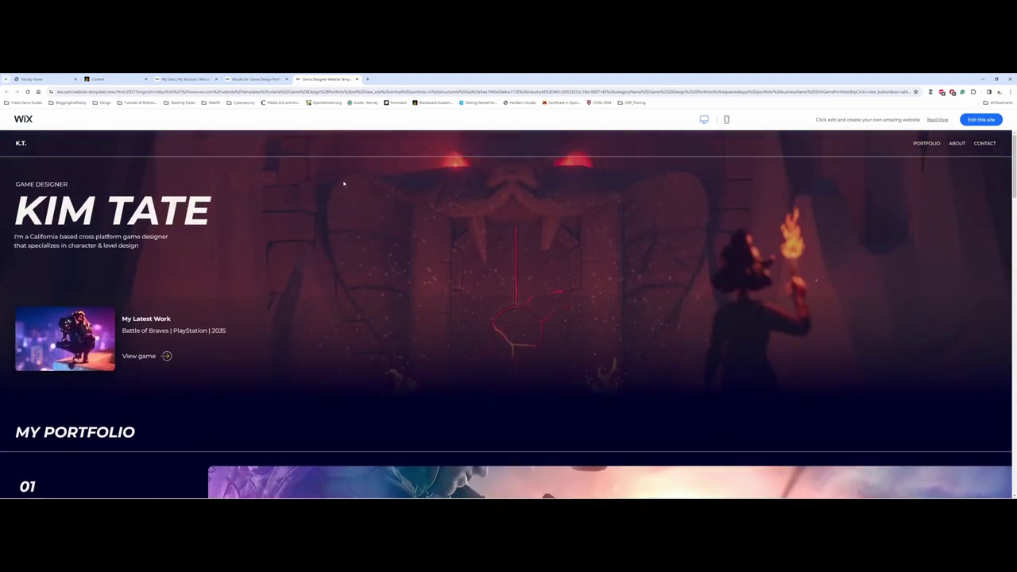
{"action": "left_click", "coordinate": [356, 79]}
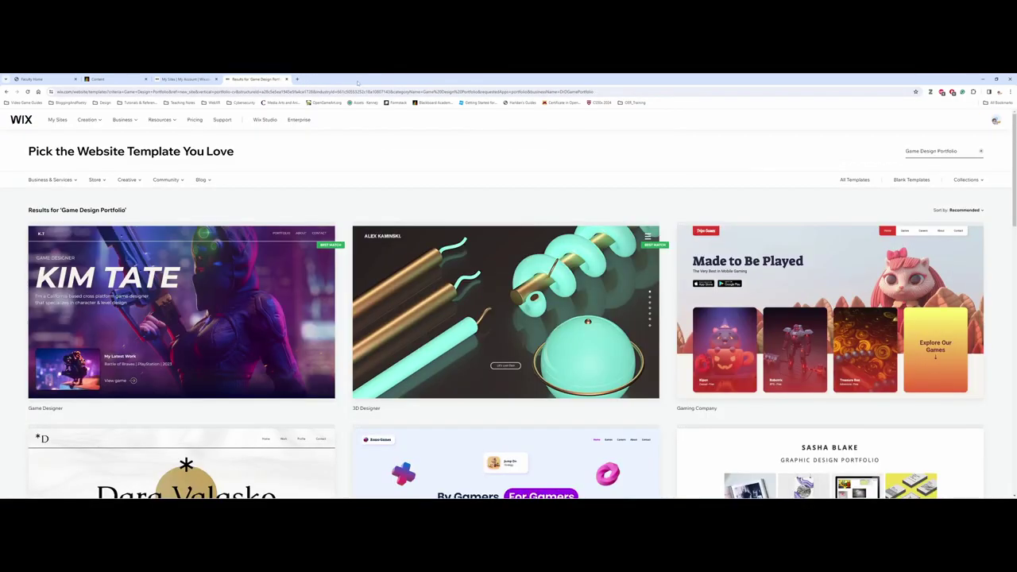
Step: Browse the first page of template results and preview the Graphic Designer template with the grid of project images
{"action": "scroll", "coordinate": [398, 230], "scroll_direction": "down", "scroll_amount": 2}
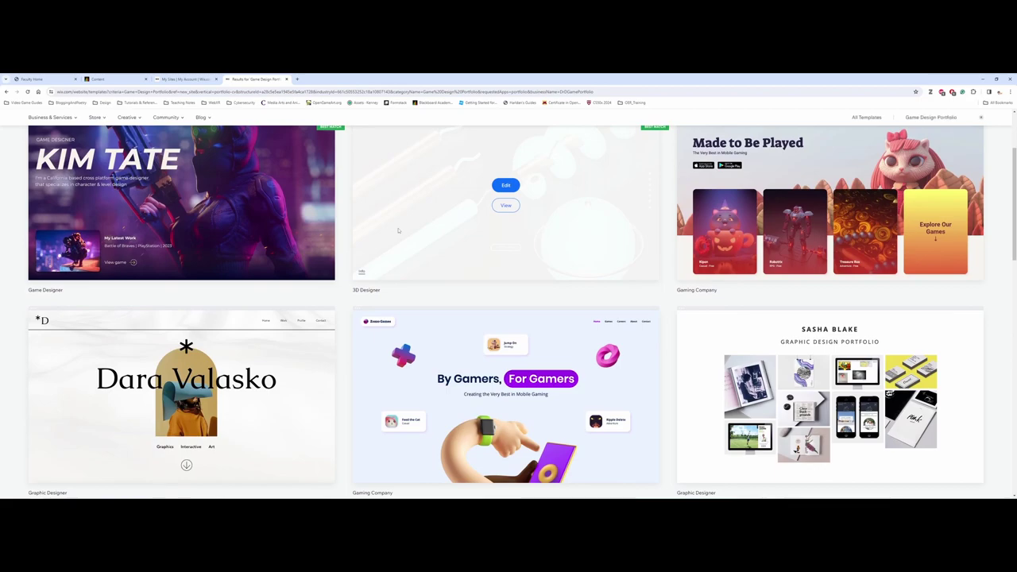
{"action": "scroll", "coordinate": [398, 230], "scroll_direction": "down", "scroll_amount": 2}
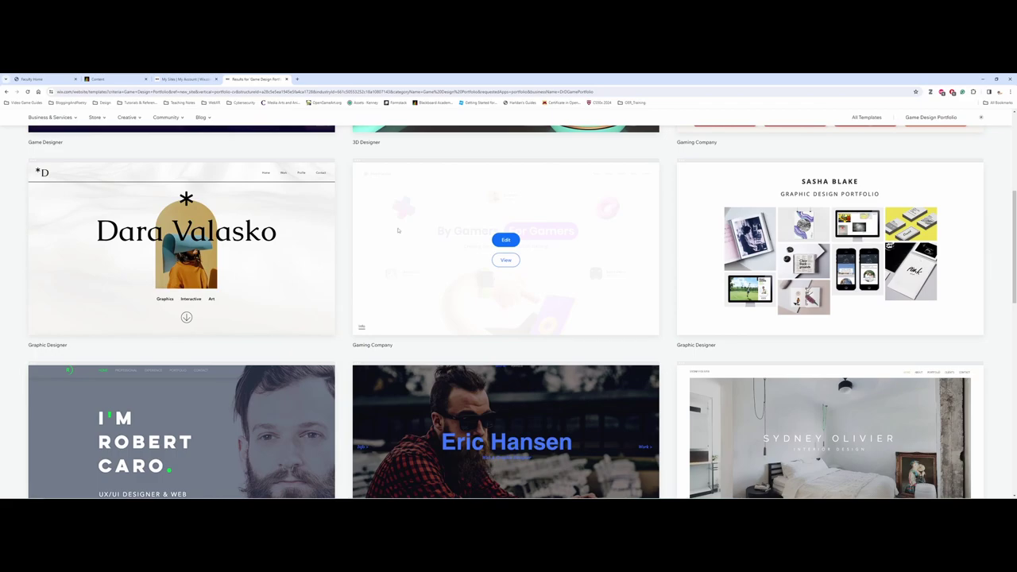
{"action": "scroll", "coordinate": [398, 230], "scroll_direction": "down", "scroll_amount": 1}
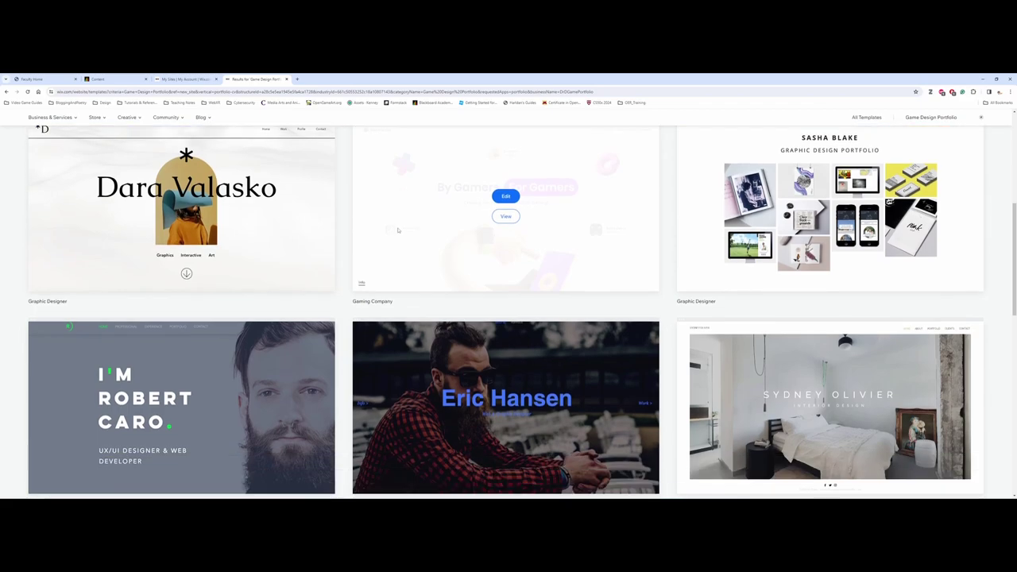
{"action": "scroll", "coordinate": [398, 231], "scroll_direction": "down", "scroll_amount": 3}
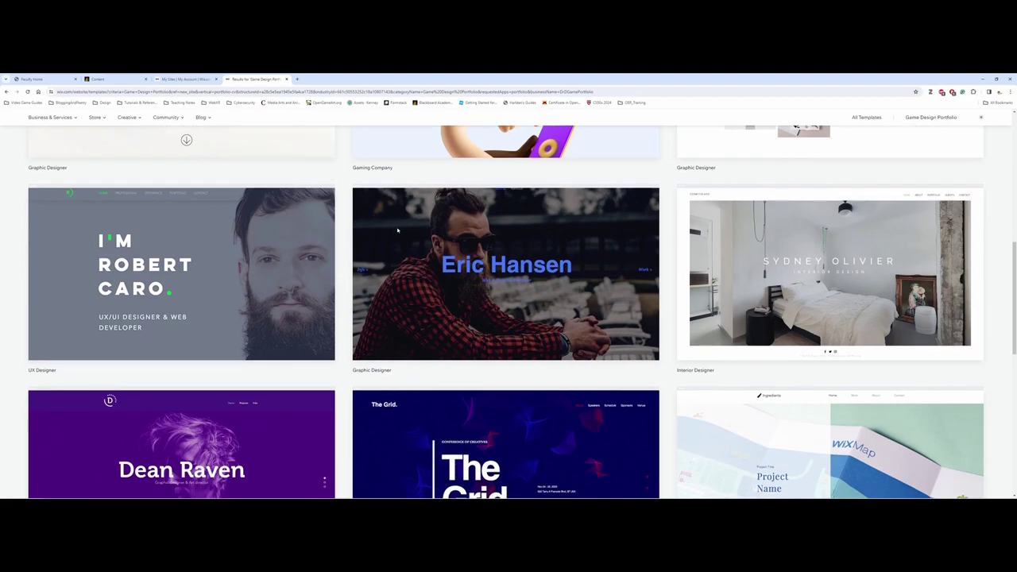
{"action": "scroll", "coordinate": [395, 231], "scroll_direction": "down", "scroll_amount": 2}
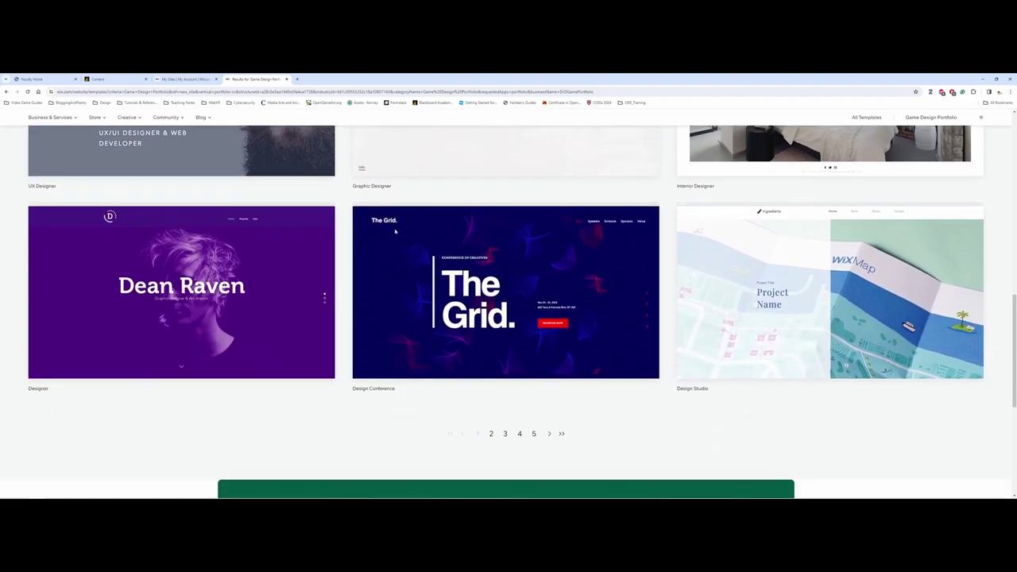
{"action": "scroll", "coordinate": [516, 302], "scroll_direction": "up", "scroll_amount": 5}
{"action": "scroll", "coordinate": [559, 276], "scroll_direction": "up", "scroll_amount": 2}
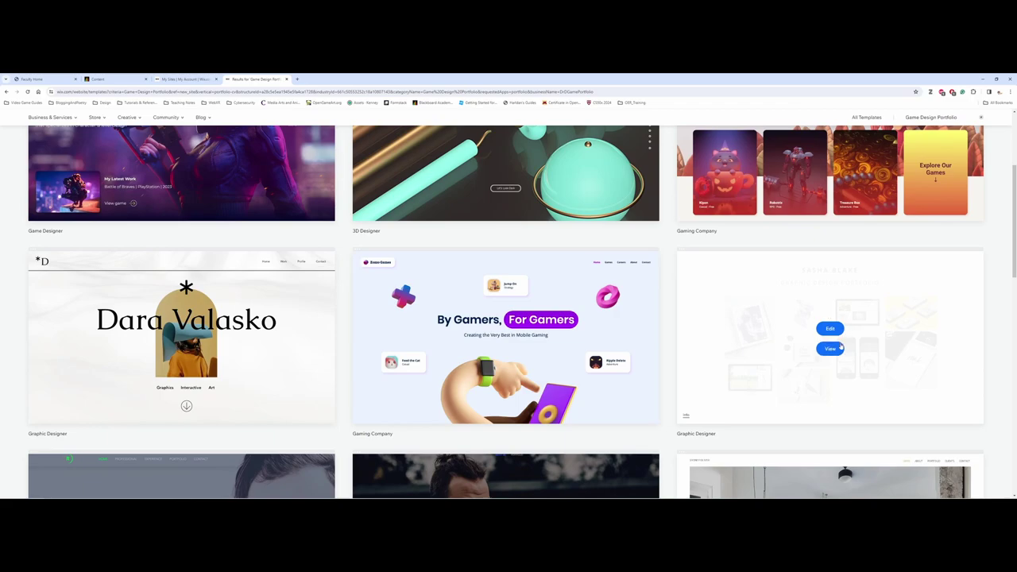
{"action": "left_click", "coordinate": [830, 348]}
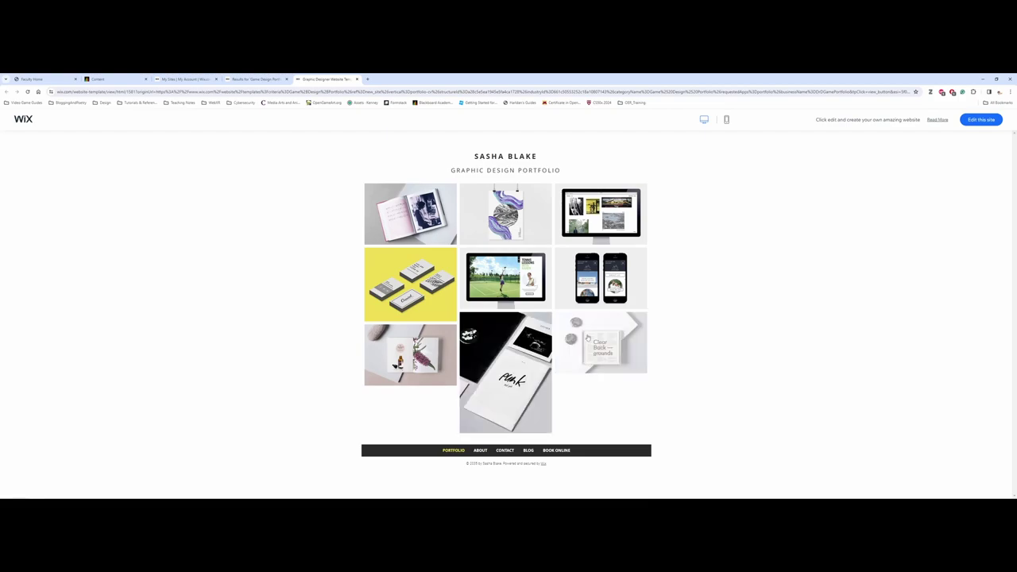
Step: Examine the previewed template's mobile version from start to end, return to its desktop version and close the preview
{"action": "left_click", "coordinate": [727, 121]}
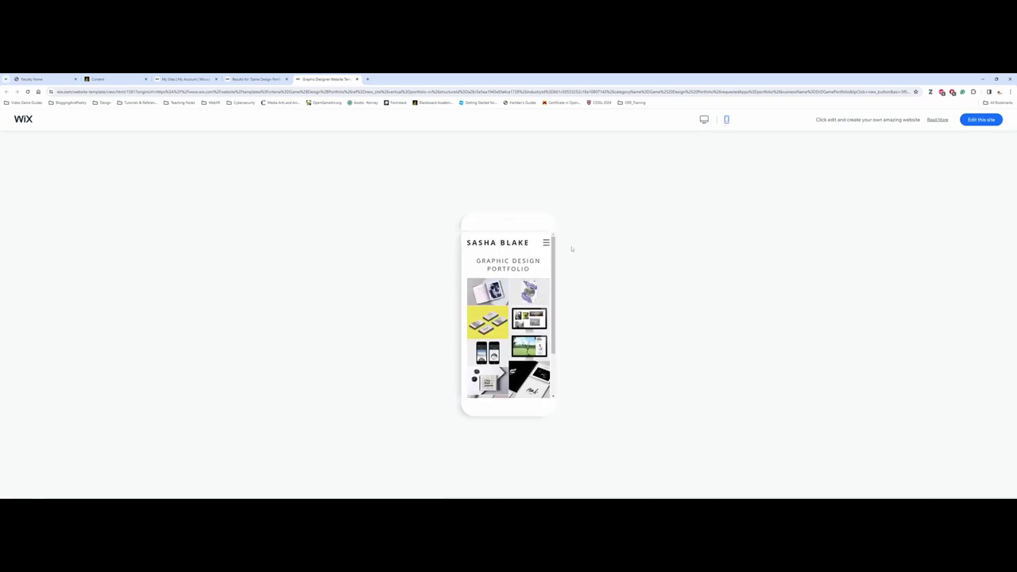
{"action": "scroll", "coordinate": [556, 247], "scroll_direction": "down", "scroll_amount": 5}
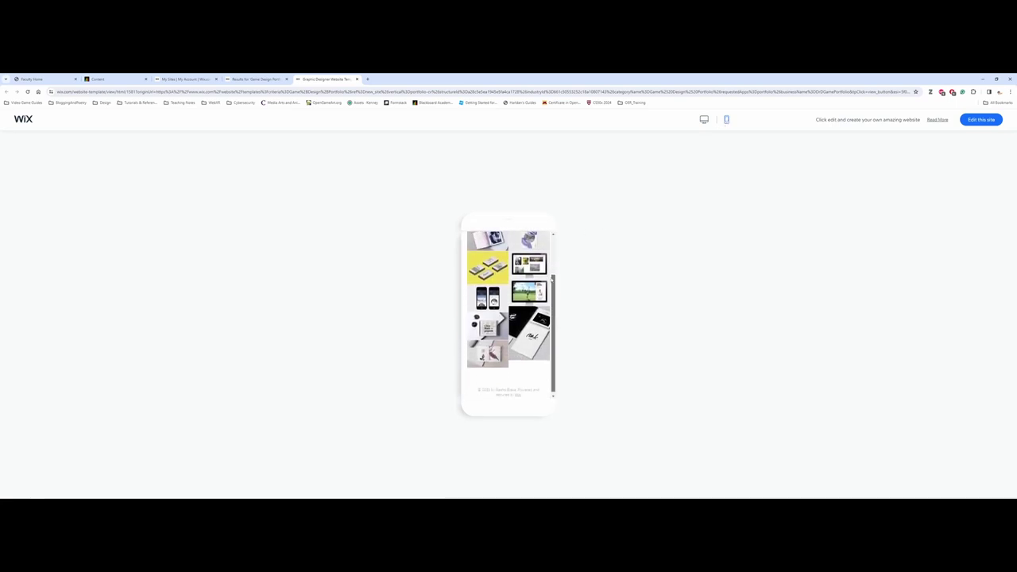
{"action": "scroll", "coordinate": [557, 250], "scroll_direction": "up", "scroll_amount": 4}
{"action": "scroll", "coordinate": [557, 250], "scroll_direction": "up", "scroll_amount": 2}
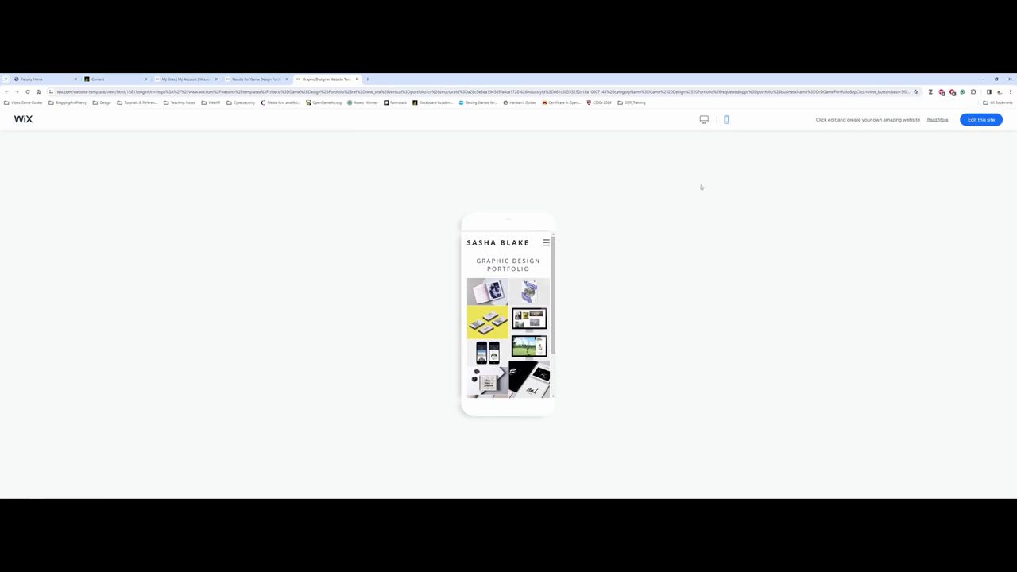
{"action": "left_click", "coordinate": [704, 119]}
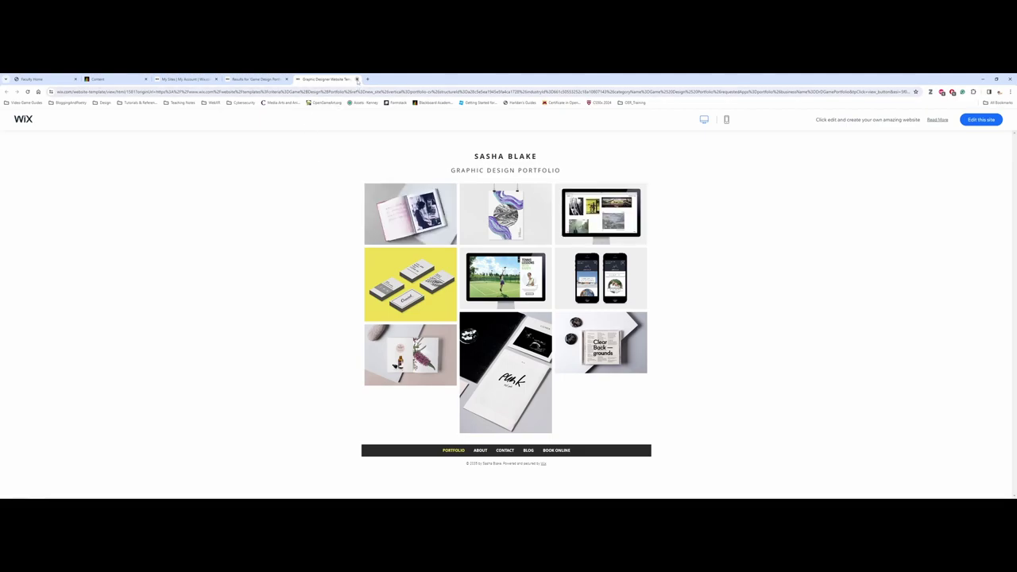
{"action": "left_click", "coordinate": [356, 80]}
Step: Review the remaining templates on the first results page and go to page 2 of the results
{"action": "scroll", "coordinate": [448, 338], "scroll_direction": "down", "scroll_amount": 5}
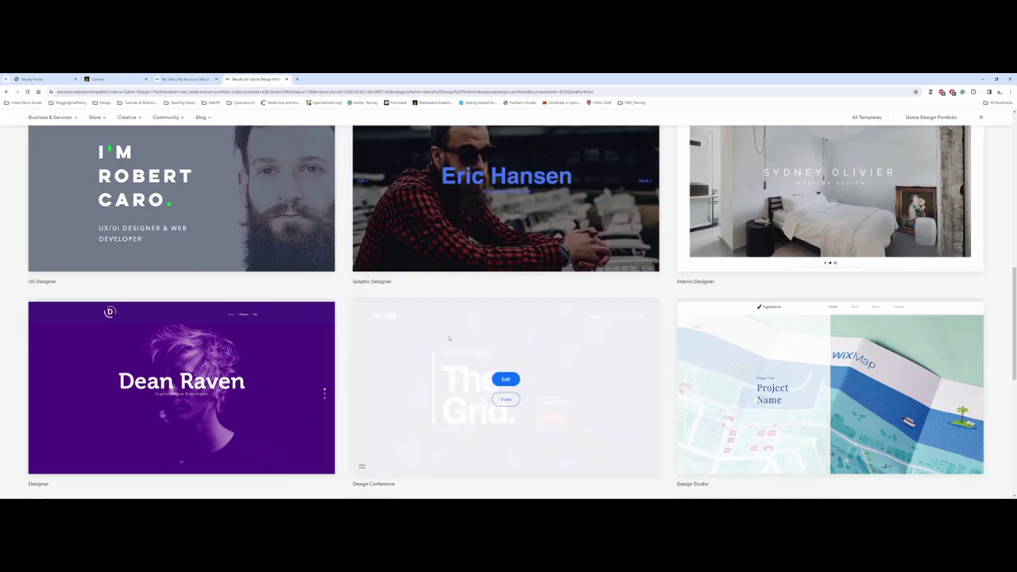
{"action": "scroll", "coordinate": [449, 338], "scroll_direction": "down", "scroll_amount": 2}
{"action": "scroll", "coordinate": [285, 292], "scroll_direction": "up", "scroll_amount": 3}
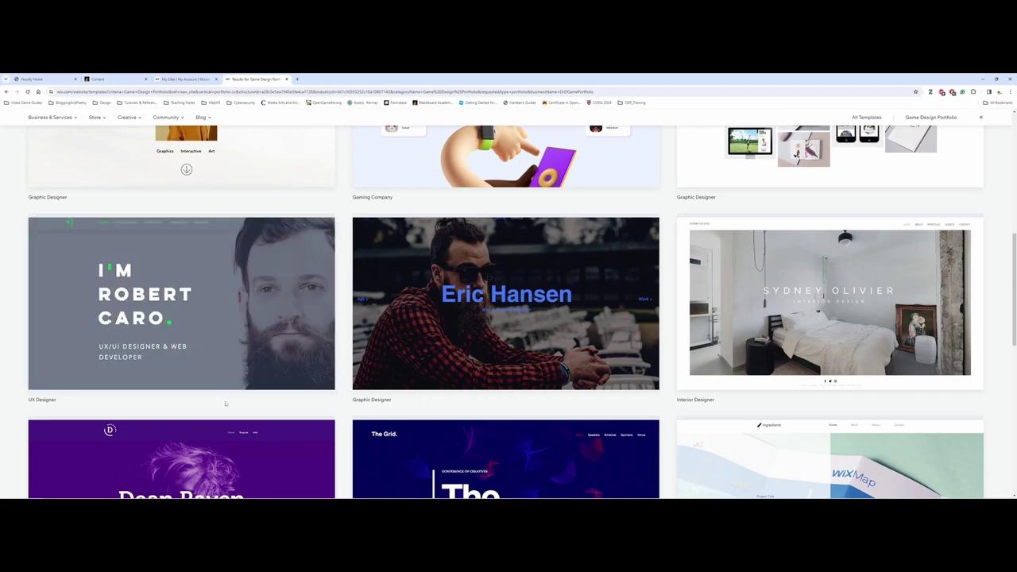
{"action": "mouse_move", "coordinate": [237, 385]}
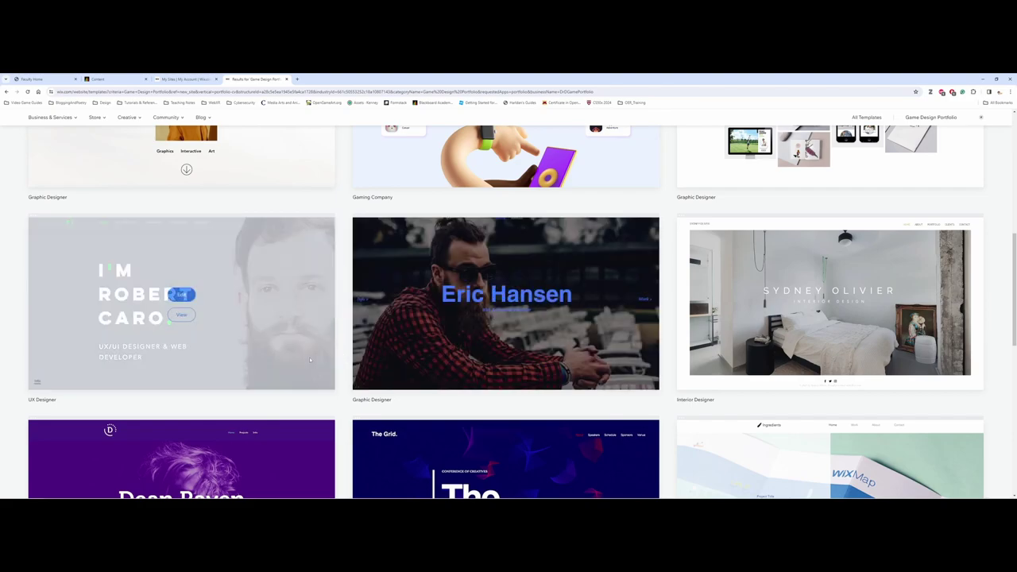
{"action": "scroll", "coordinate": [291, 375], "scroll_direction": "down", "scroll_amount": 1}
{"action": "scroll", "coordinate": [292, 375], "scroll_direction": "down", "scroll_amount": 1}
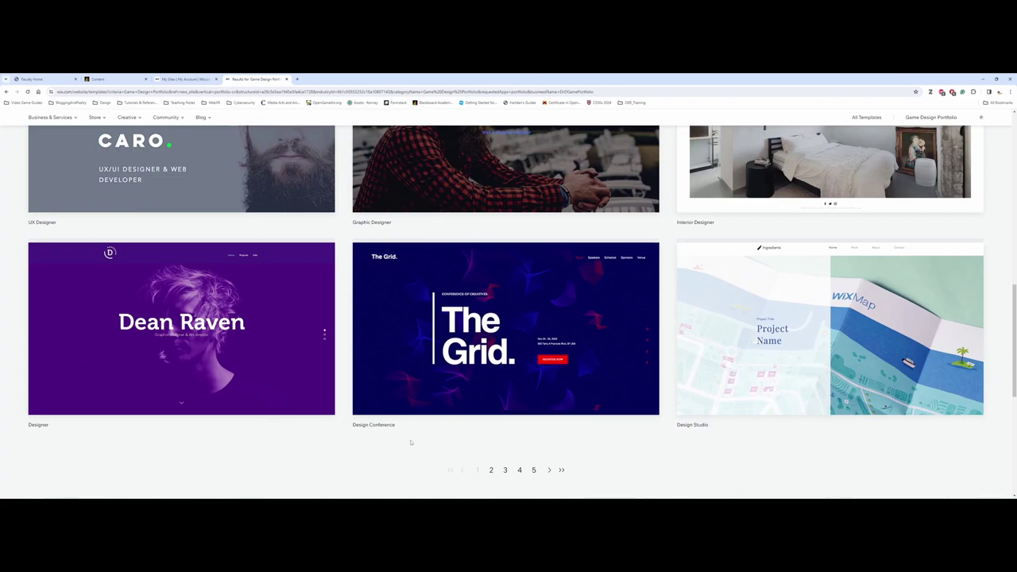
{"action": "left_click", "coordinate": [491, 470]}
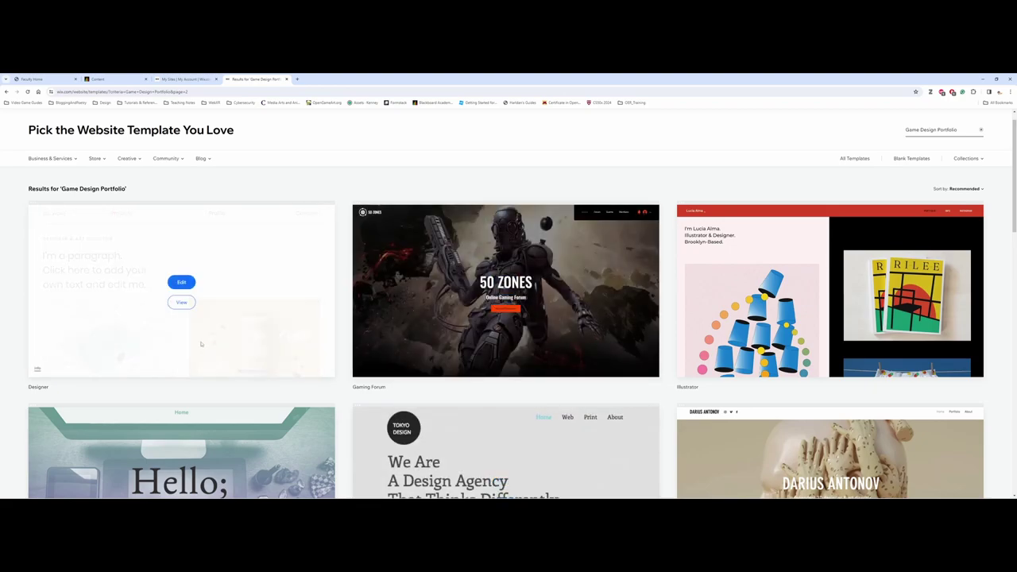
Step: Look through the templates on results page 2 and continue to page 3
{"action": "scroll", "coordinate": [200, 344], "scroll_direction": "down", "scroll_amount": 3}
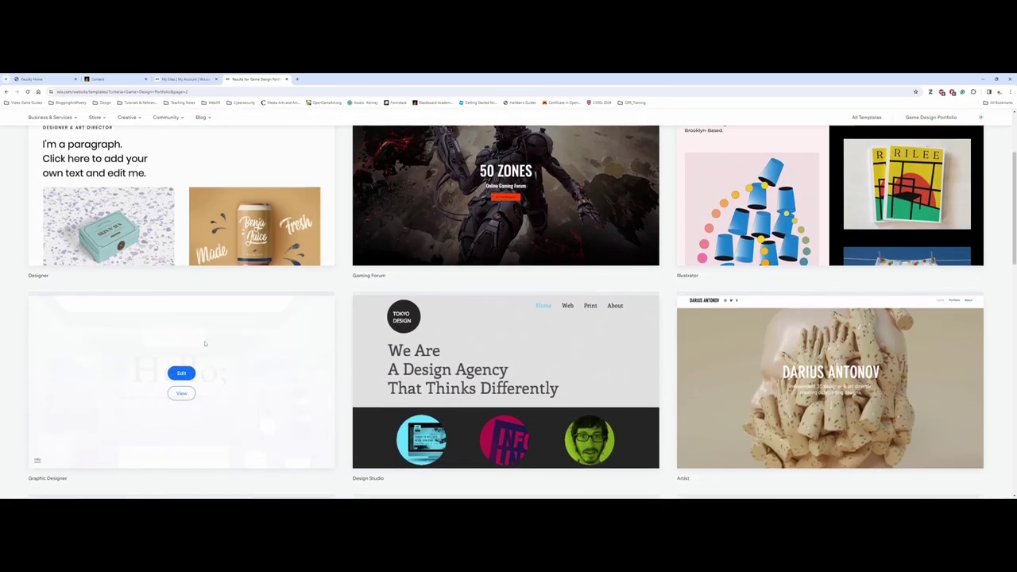
{"action": "scroll", "coordinate": [205, 343], "scroll_direction": "down", "scroll_amount": 2}
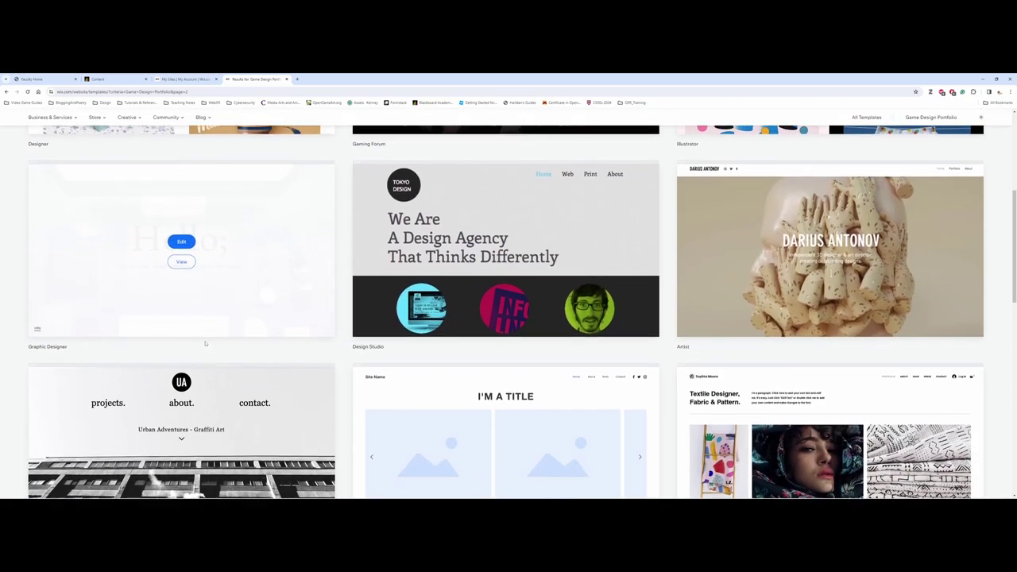
{"action": "scroll", "coordinate": [205, 344], "scroll_direction": "down", "scroll_amount": 1}
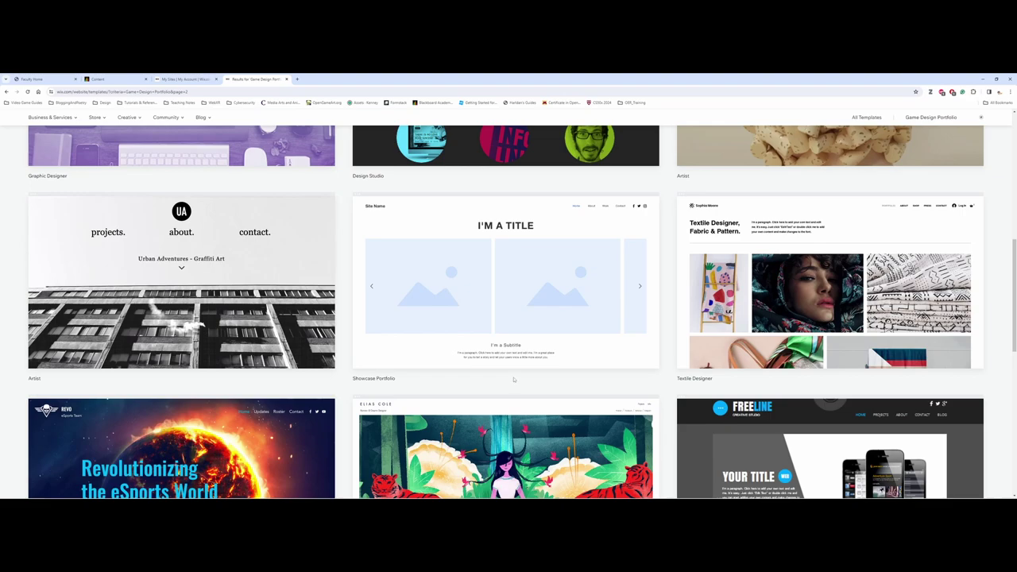
{"action": "scroll", "coordinate": [515, 381], "scroll_direction": "down", "scroll_amount": 1}
{"action": "scroll", "coordinate": [512, 380], "scroll_direction": "down", "scroll_amount": 2}
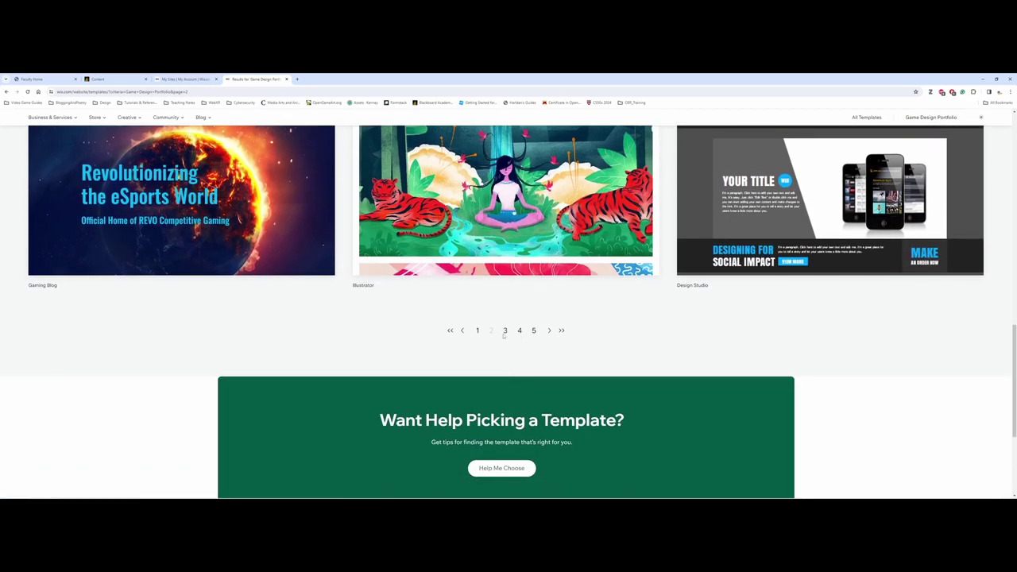
{"action": "left_click", "coordinate": [504, 330]}
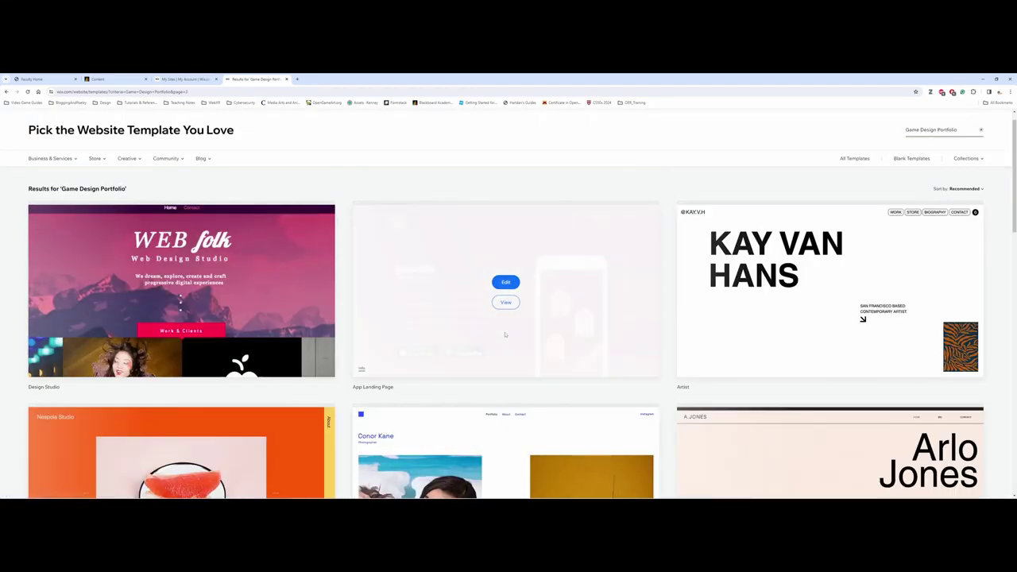
Step: Look through the templates on results page 3 and return to page 2
{"action": "scroll", "coordinate": [504, 335], "scroll_direction": "down", "scroll_amount": 2}
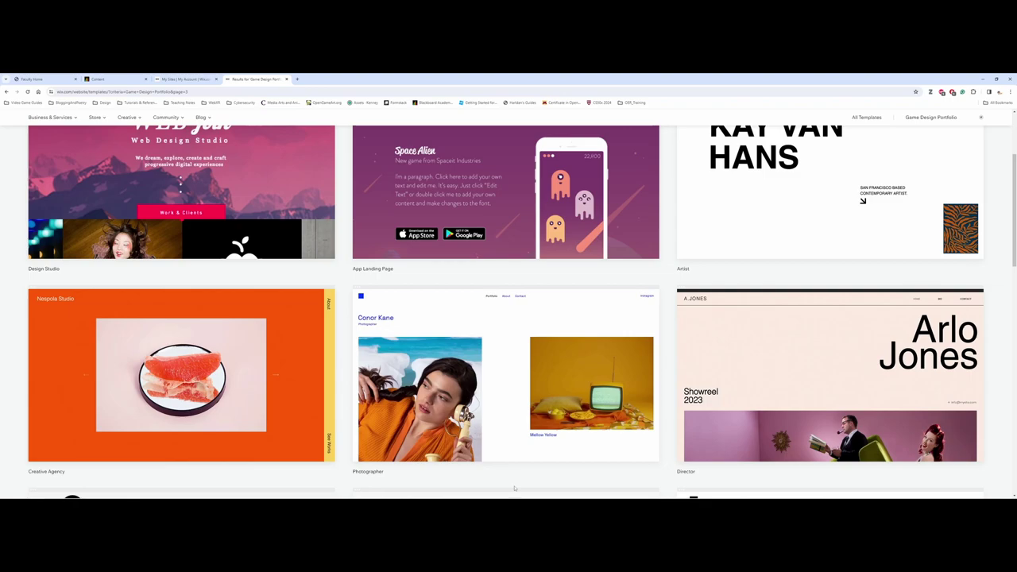
{"action": "scroll", "coordinate": [514, 487], "scroll_direction": "down", "scroll_amount": 3}
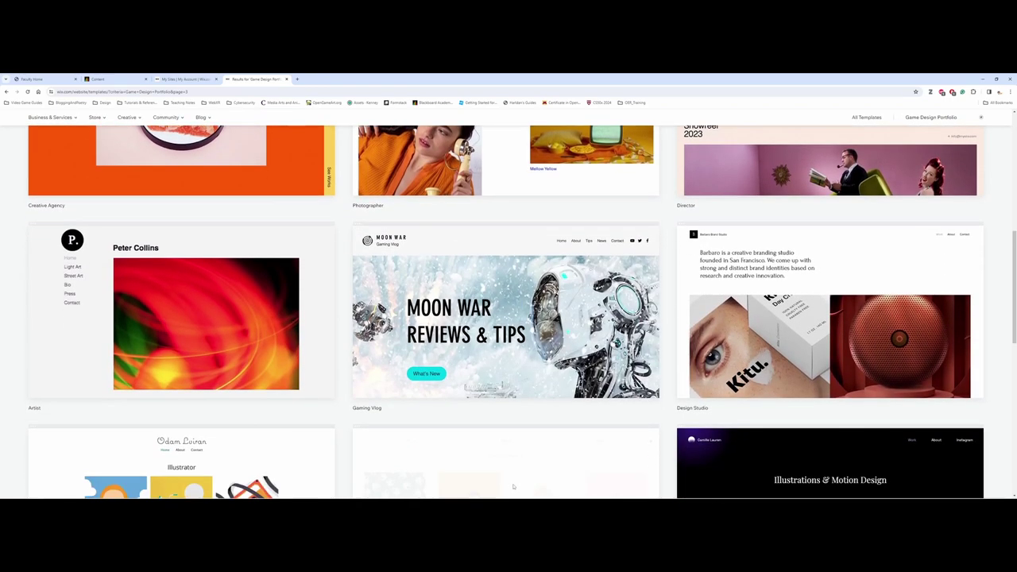
{"action": "scroll", "coordinate": [514, 486], "scroll_direction": "down", "scroll_amount": 2}
{"action": "scroll", "coordinate": [512, 485], "scroll_direction": "down", "scroll_amount": 1}
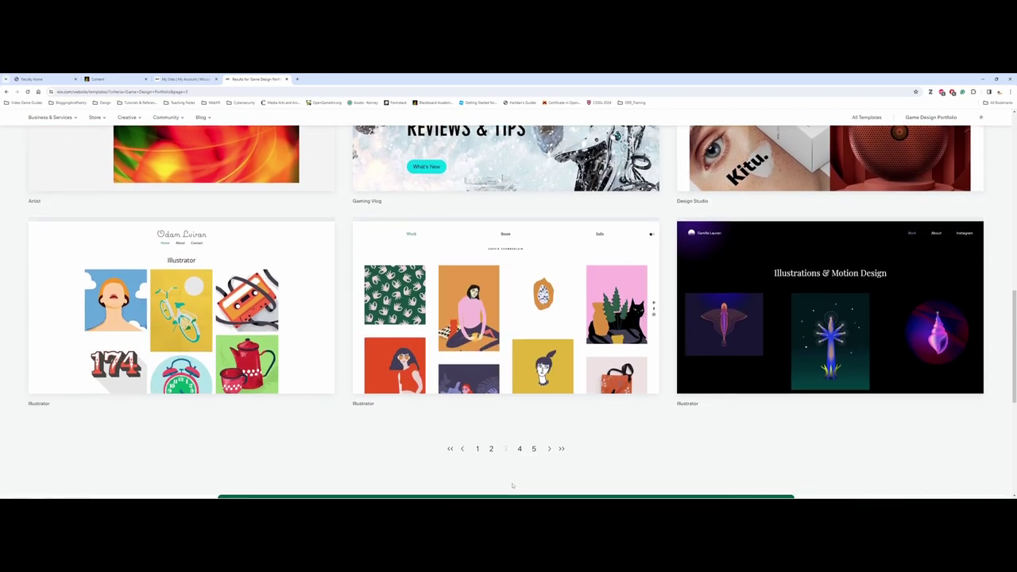
{"action": "left_click", "coordinate": [491, 449]}
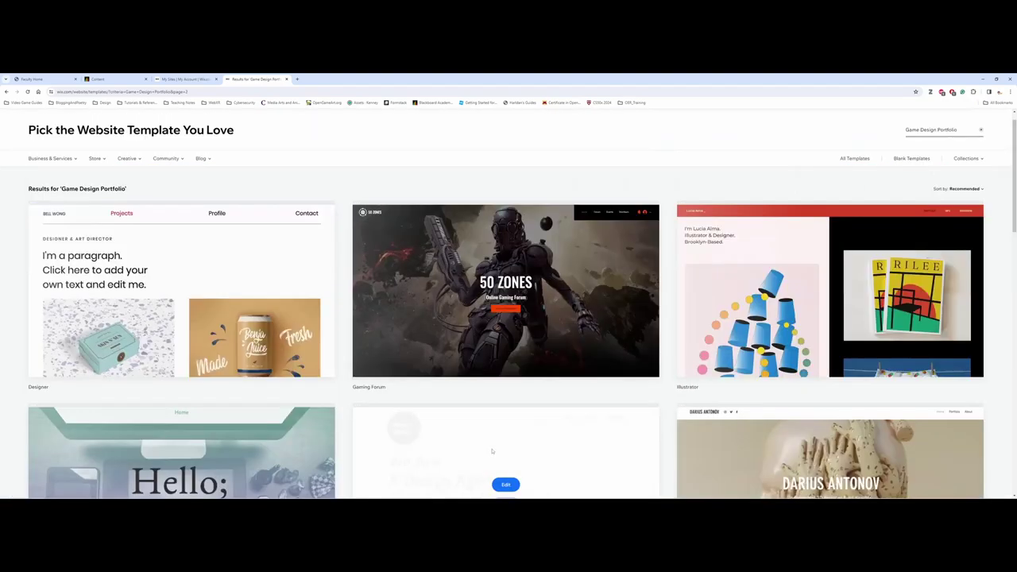
Step: Choose the Designer template at the start of results page 2 for editing
{"action": "scroll", "coordinate": [493, 445], "scroll_direction": "down", "scroll_amount": 3}
{"action": "scroll", "coordinate": [493, 442], "scroll_direction": "down", "scroll_amount": 1}
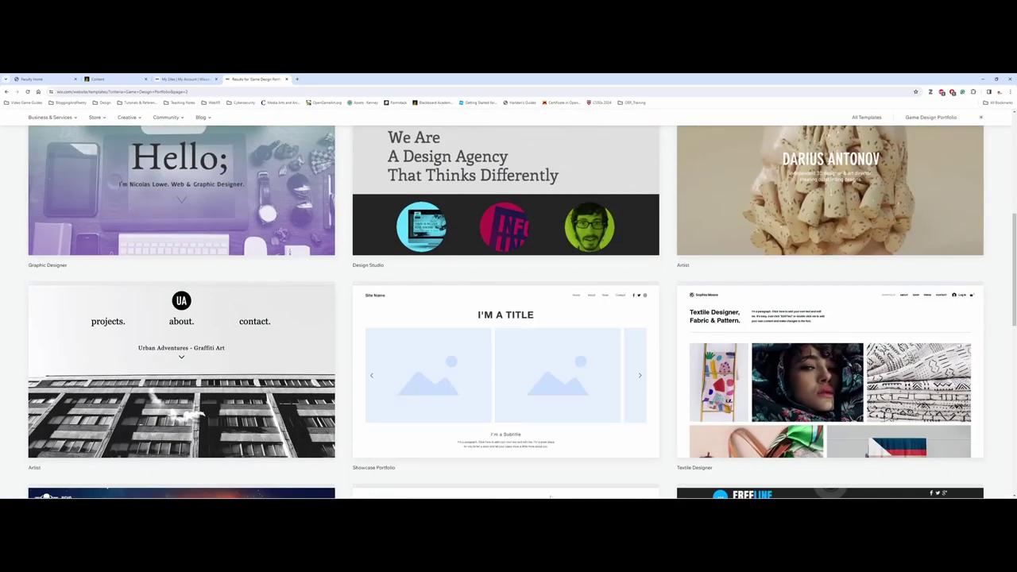
{"action": "scroll", "coordinate": [549, 497], "scroll_direction": "down", "scroll_amount": 4}
{"action": "scroll", "coordinate": [548, 495], "scroll_direction": "up", "scroll_amount": 5}
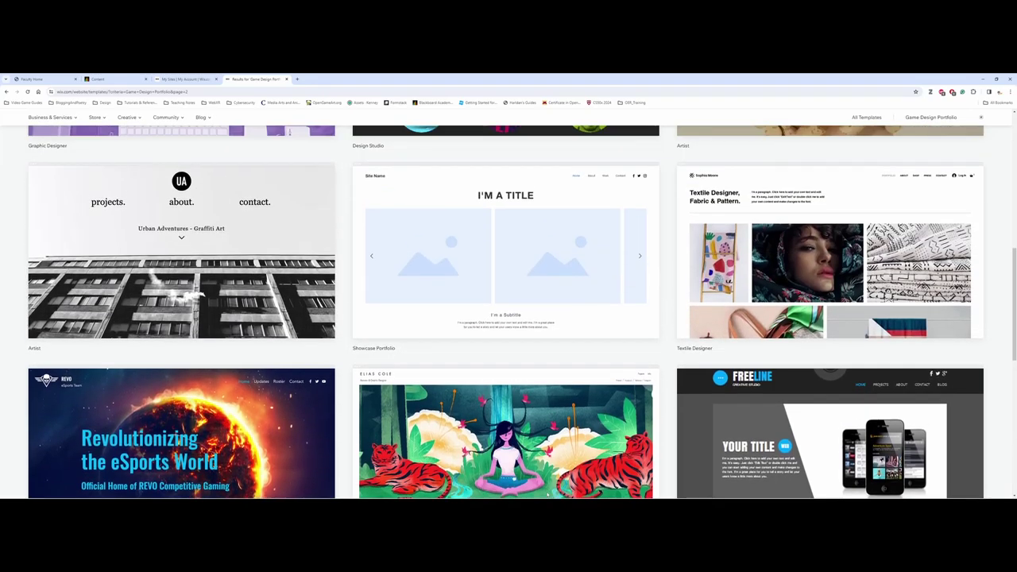
{"action": "scroll", "coordinate": [546, 493], "scroll_direction": "up", "scroll_amount": 4}
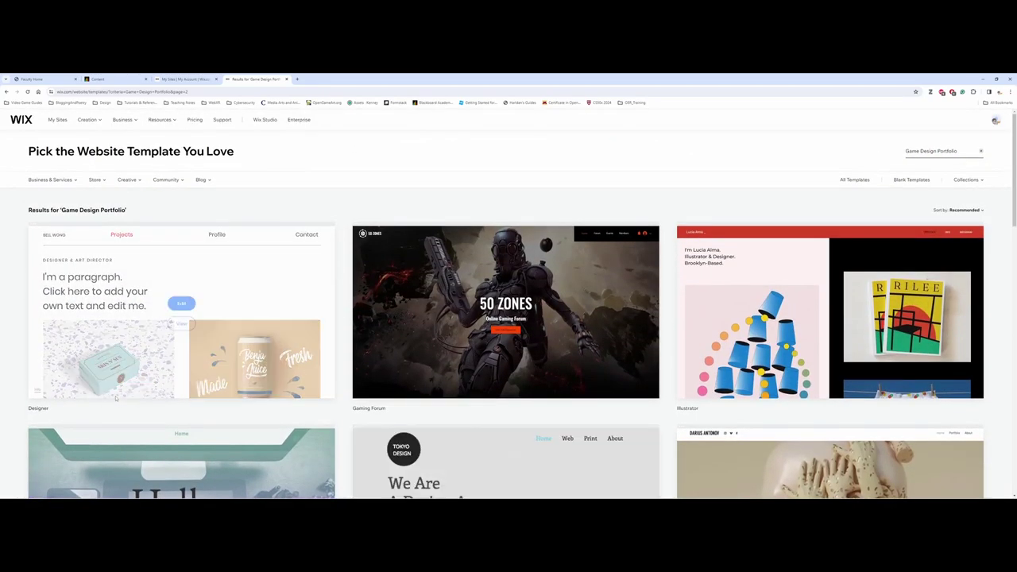
{"action": "left_click", "coordinate": [181, 305]}
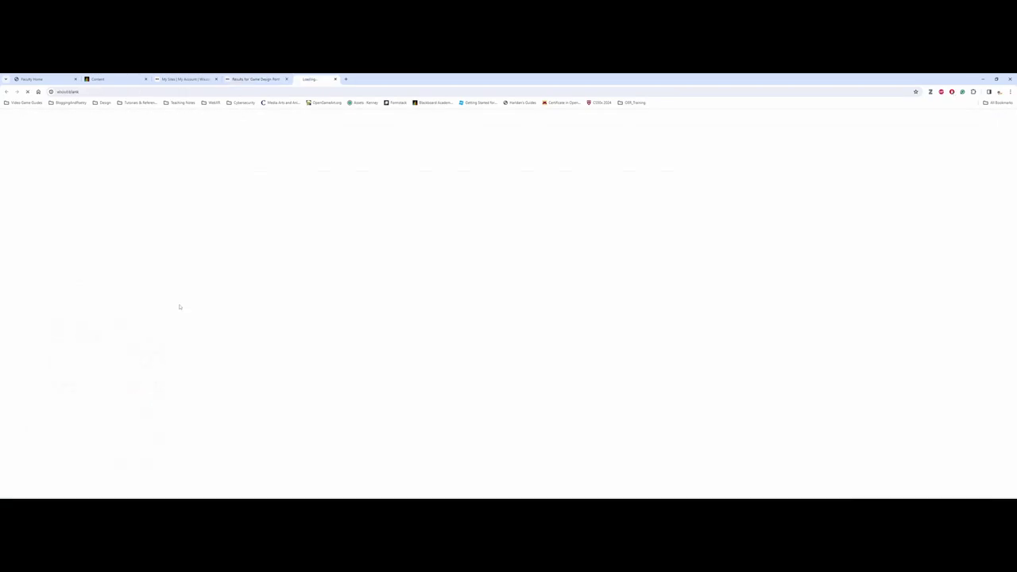
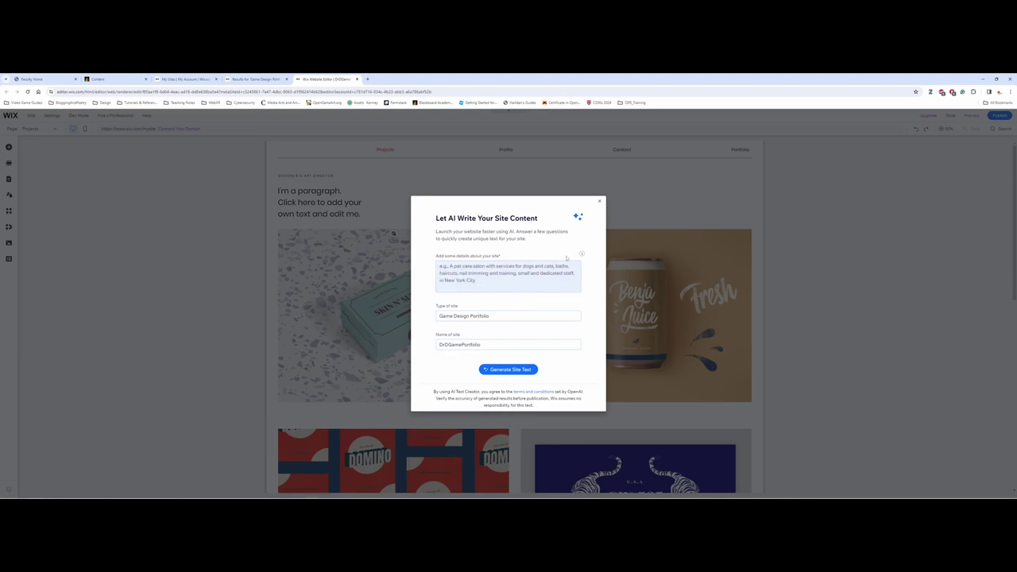
Step: Dismiss the offer to let AI write the site content and enlarge the browser zoom to make the editor controls readable
{"action": "left_click", "coordinate": [600, 204]}
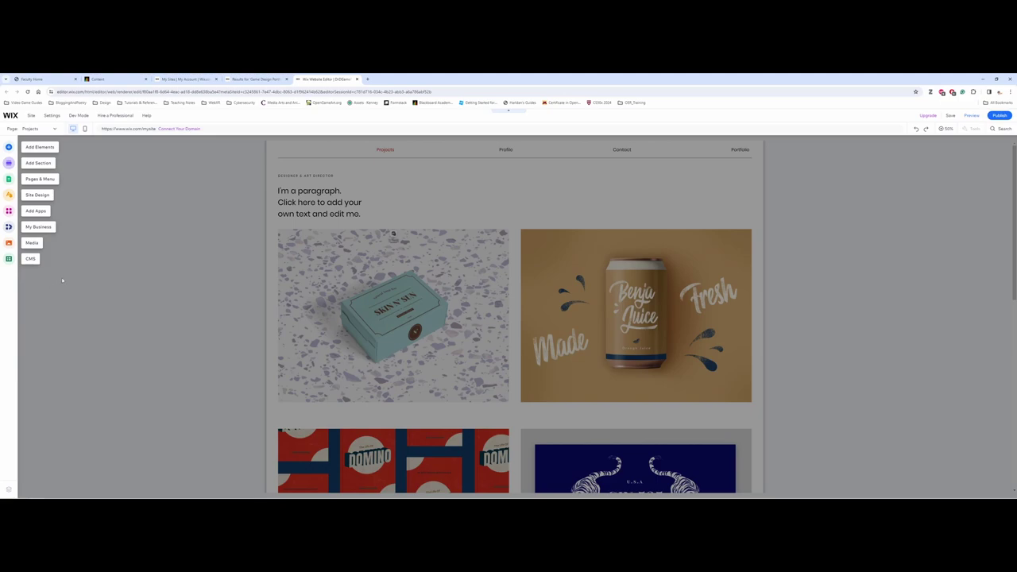
{"action": "key", "text": "ctrl+plus"}
{"action": "key", "text": "ctrl+plus"}
{"action": "key", "text": "ctrl+plus"}
{"action": "key", "text": "ctrl+plus"}
{"action": "key", "text": "ctrl+plus"}
{"action": "key", "text": "ctrl+plus"}
{"action": "key", "text": "ctrl+plus"}
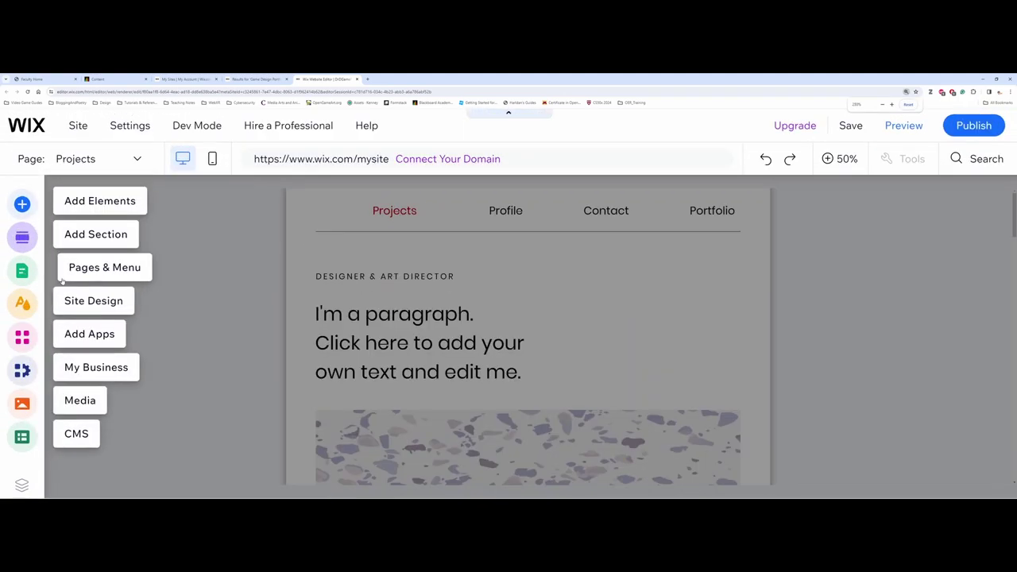
{"action": "key", "text": "ctrl+minus"}
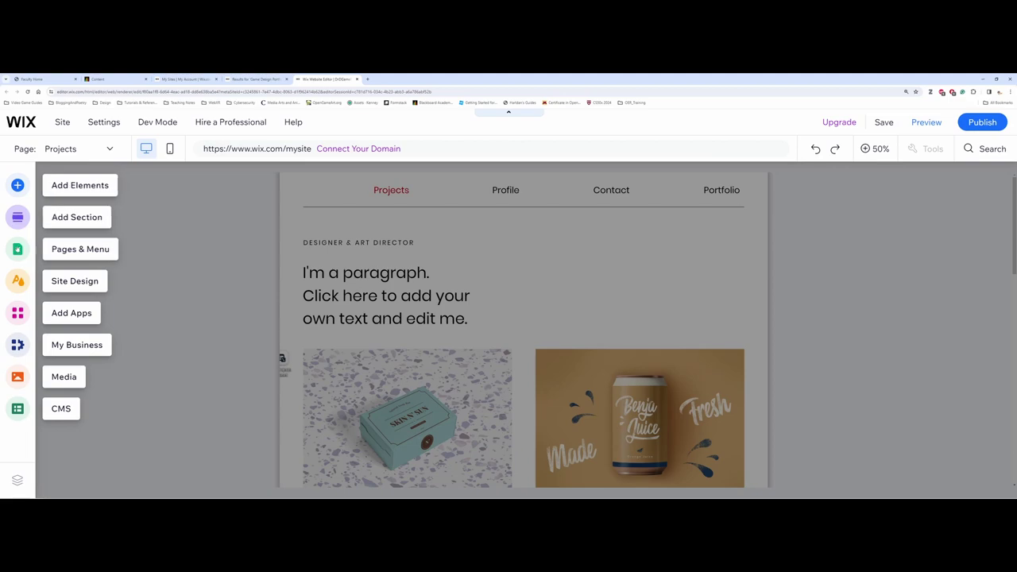
Step: Go through the Profile, Contact and Portfolio entries in the site's page list, finishing on the Portfolio page with the list closed
{"action": "left_click", "coordinate": [17, 251]}
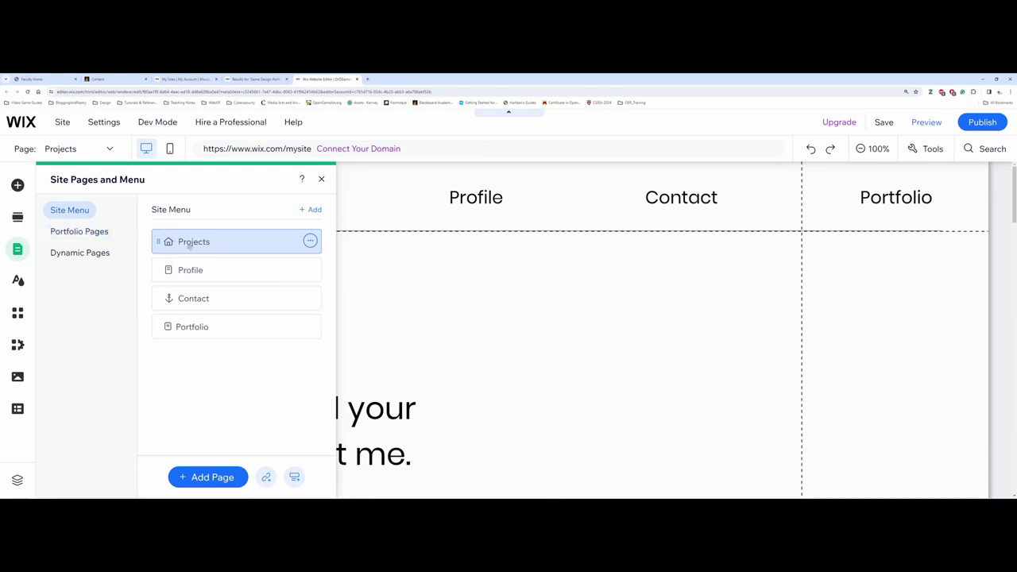
{"action": "left_click", "coordinate": [193, 270]}
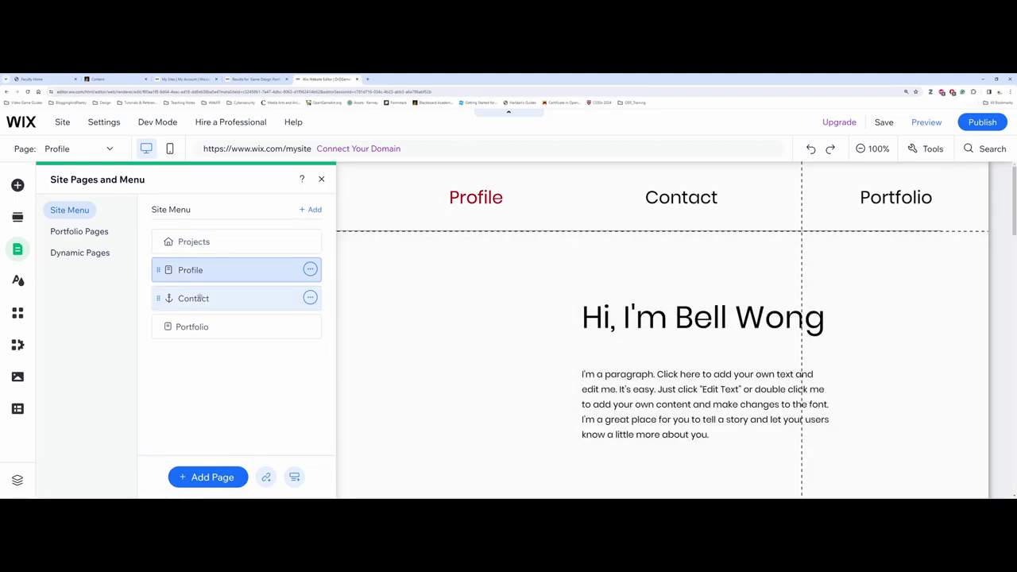
{"action": "left_click", "coordinate": [199, 298]}
{"action": "left_click", "coordinate": [197, 326]}
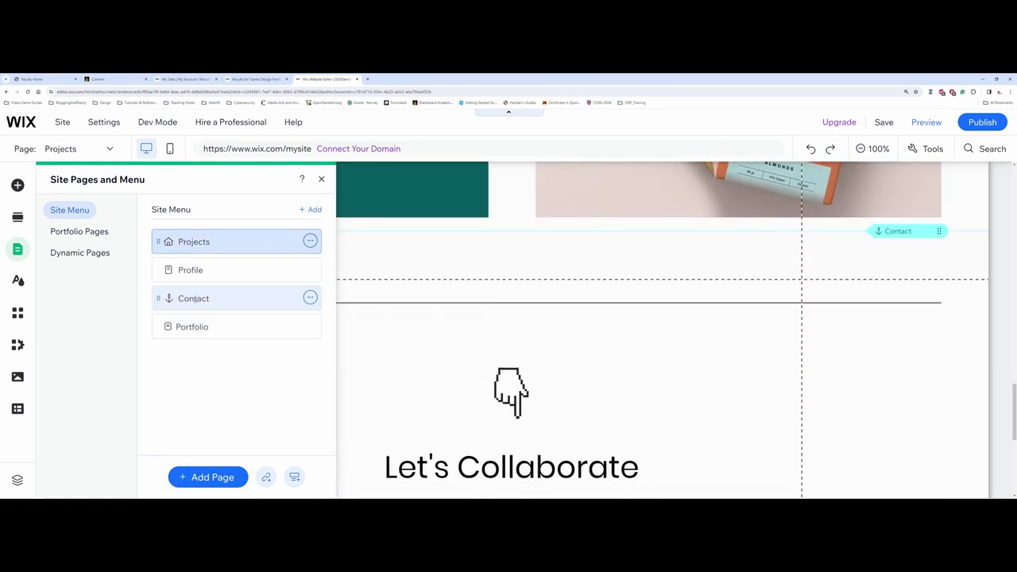
{"action": "left_click", "coordinate": [213, 330]}
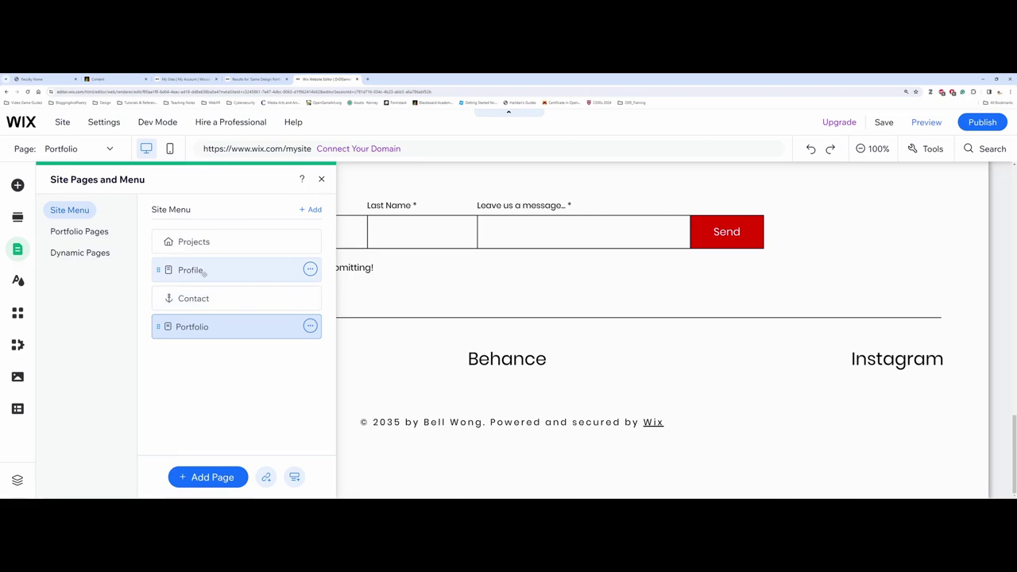
{"action": "left_click", "coordinate": [321, 179]}
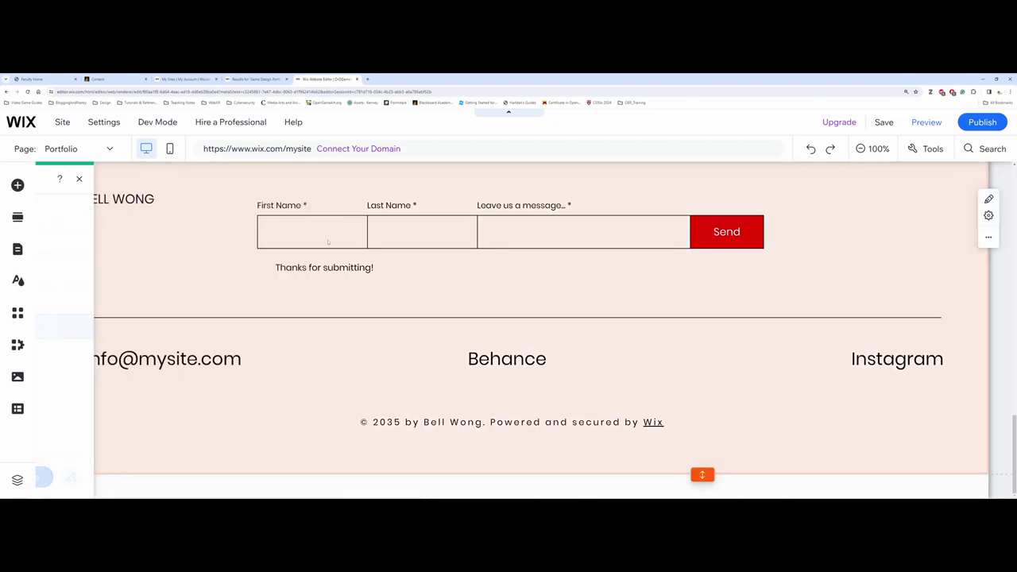
Step: Reduce the browser zoom to 100% and look over the Portfolio page from its footer up to its heading
{"action": "key", "text": "ctrl+minus"}
{"action": "key", "text": "ctrl+minus"}
{"action": "key", "text": "ctrl+minus"}
{"action": "key", "text": "ctrl+minus"}
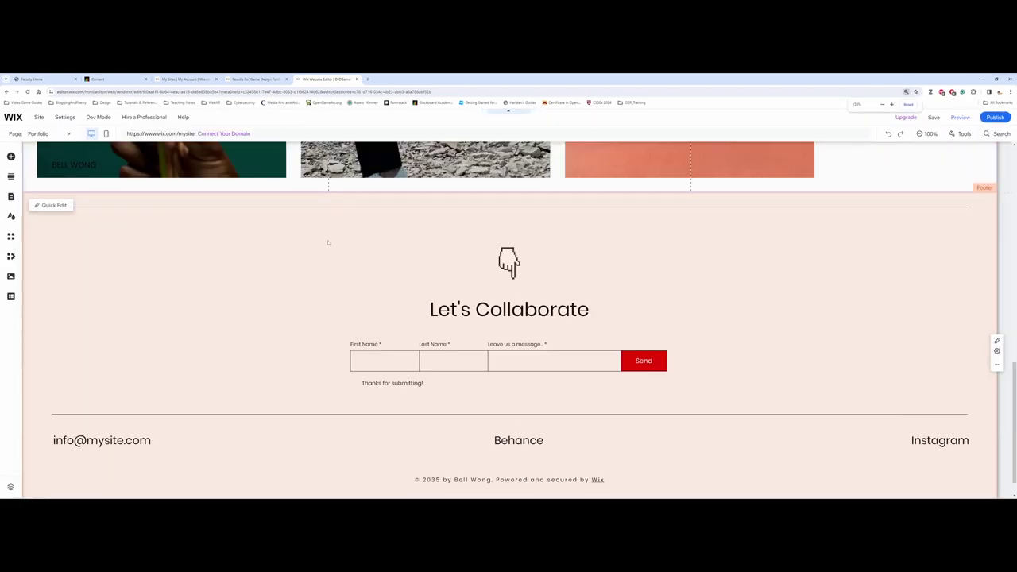
{"action": "key", "text": "ctrl+minus"}
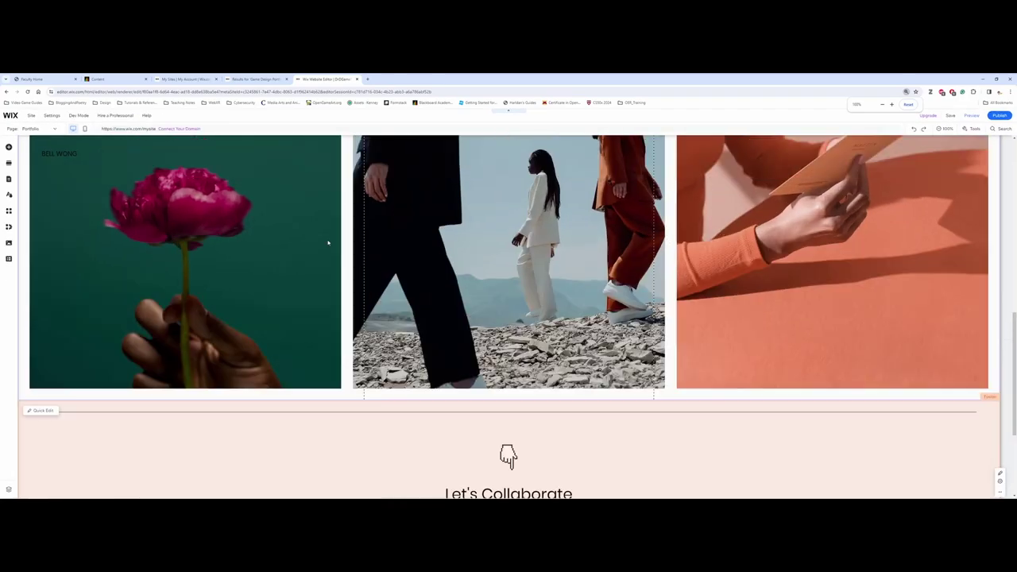
{"action": "scroll", "coordinate": [328, 243], "scroll_direction": "up", "scroll_amount": 4}
{"action": "scroll", "coordinate": [329, 244], "scroll_direction": "up", "scroll_amount": 2}
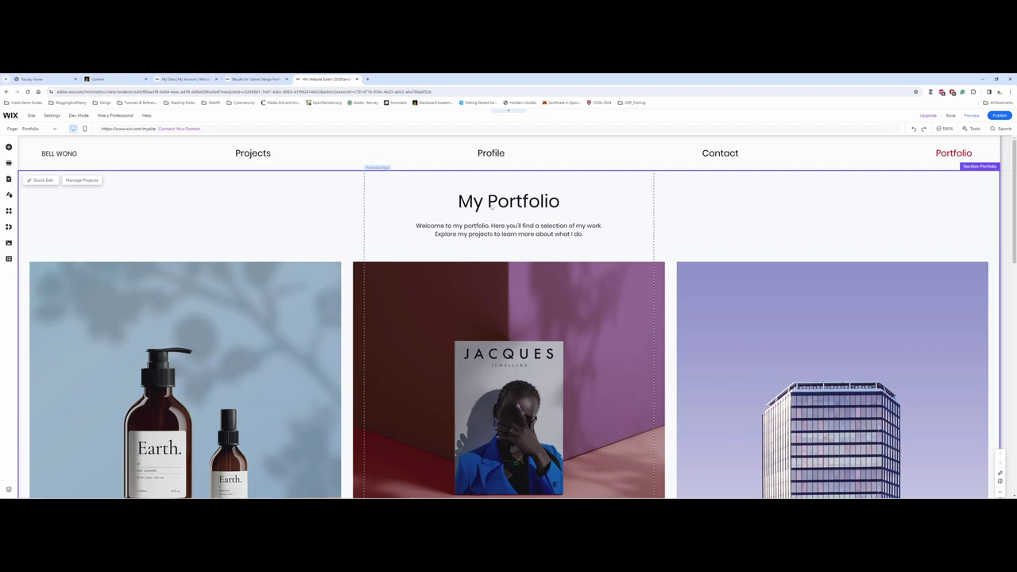
Step: Open the collection behind the My Portfolio heading for editing and rename it 3D Artwork
{"action": "left_click", "coordinate": [491, 208]}
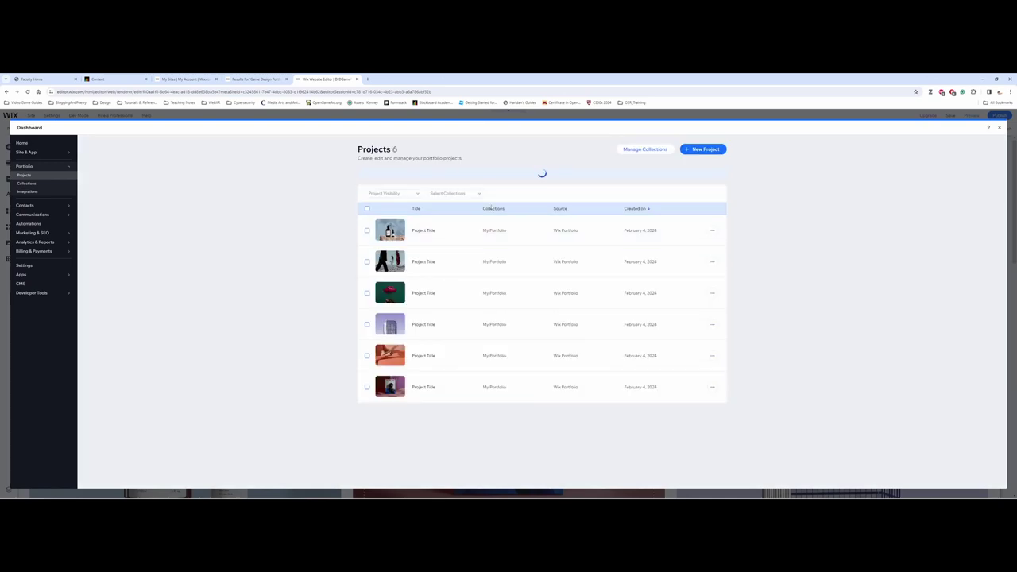
{"action": "left_click", "coordinate": [999, 128]}
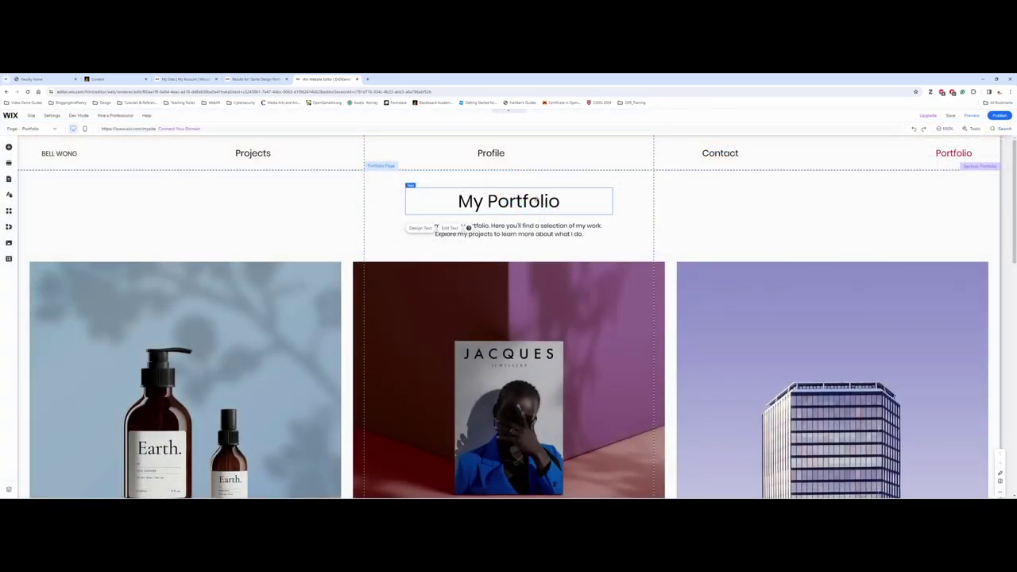
{"action": "left_click", "coordinate": [453, 230]}
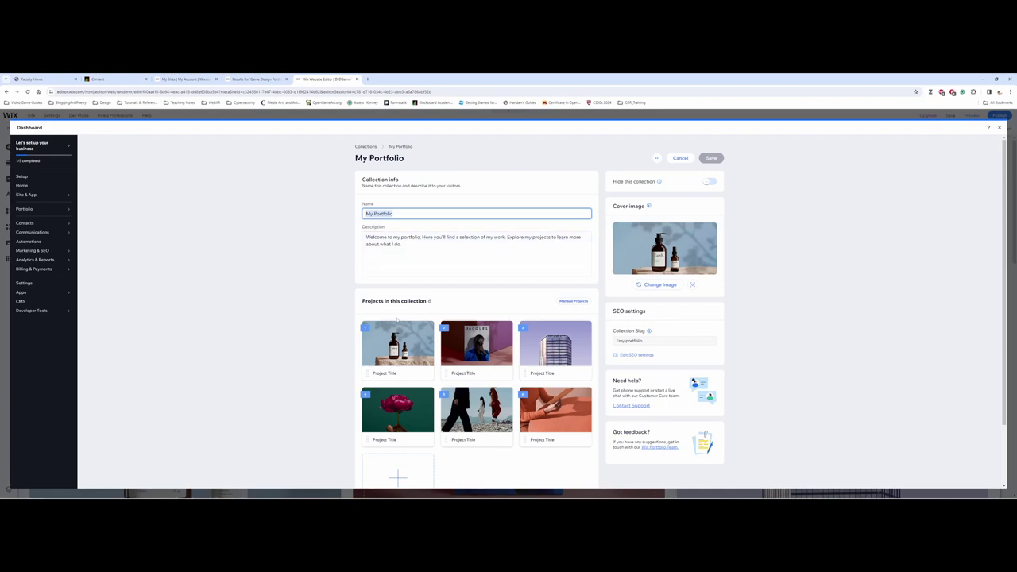
{"action": "scroll", "coordinate": [458, 346], "scroll_direction": "down", "scroll_amount": 2}
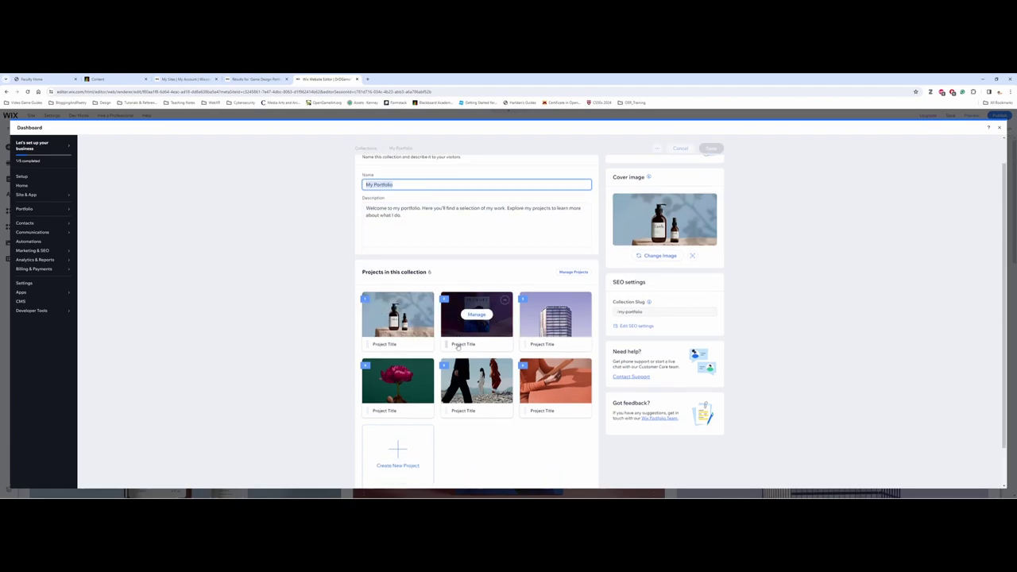
{"action": "scroll", "coordinate": [458, 346], "scroll_direction": "down", "scroll_amount": 3}
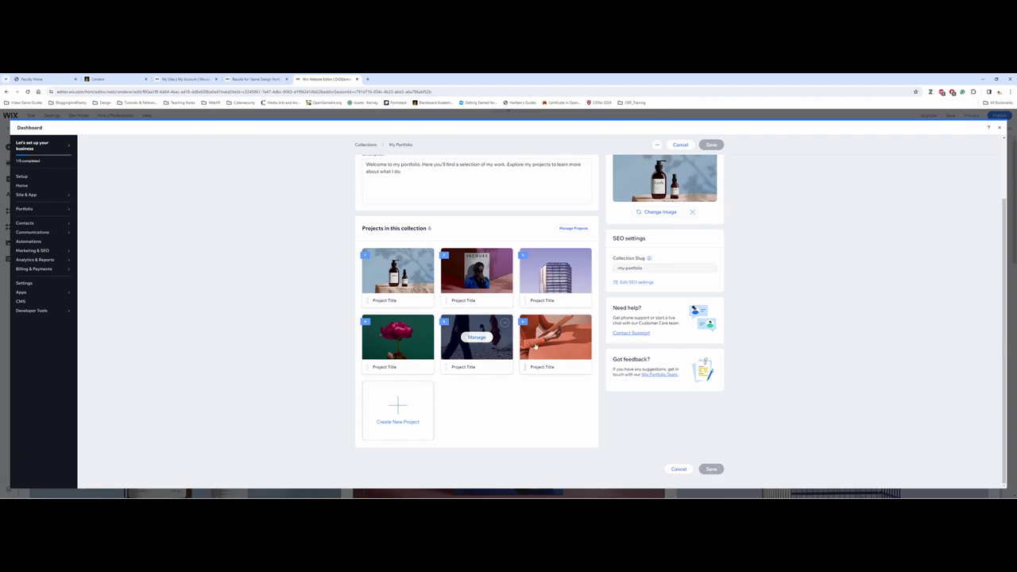
{"action": "scroll", "coordinate": [487, 345], "scroll_direction": "up", "scroll_amount": 3}
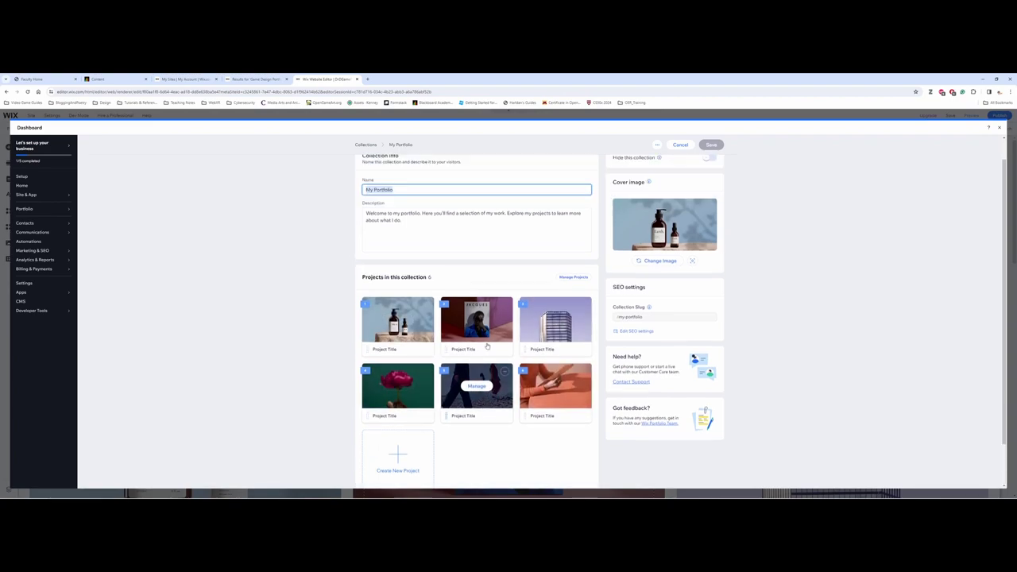
{"action": "scroll", "coordinate": [487, 345], "scroll_direction": "up", "scroll_amount": 2}
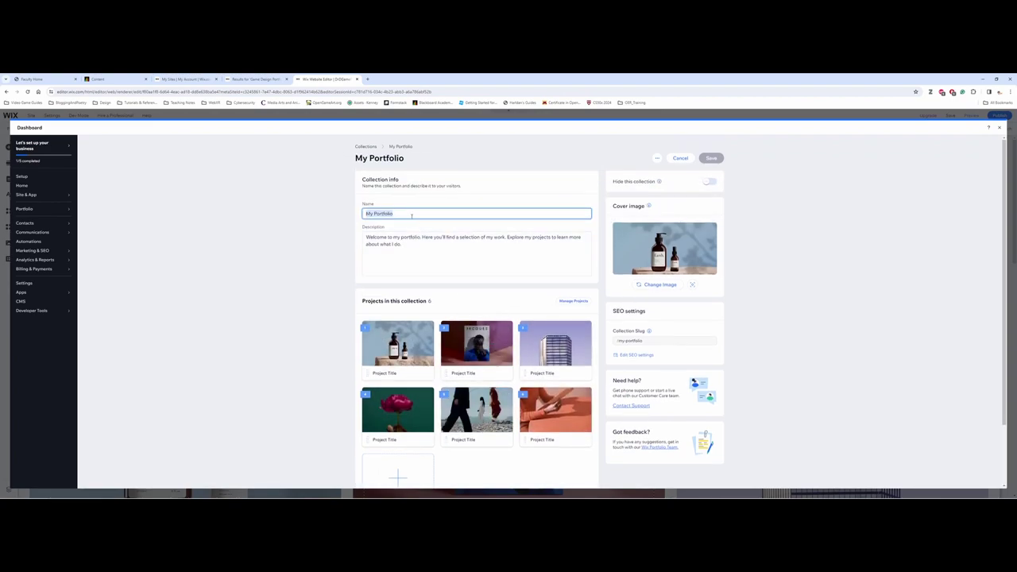
{"action": "type", "text": "3"}
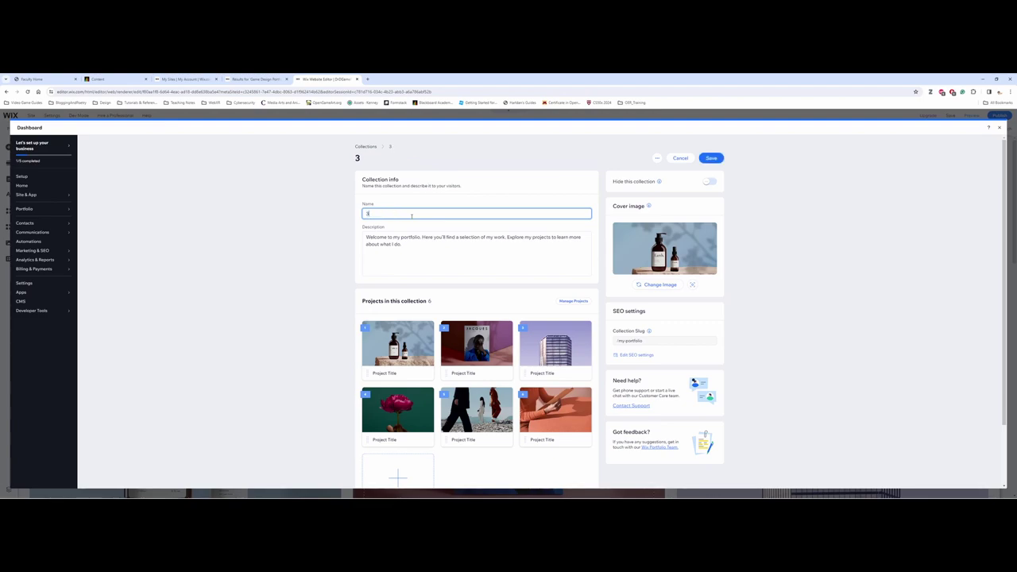
{"action": "type", "text": "D Artwork"}
{"action": "key", "text": "Tab"}
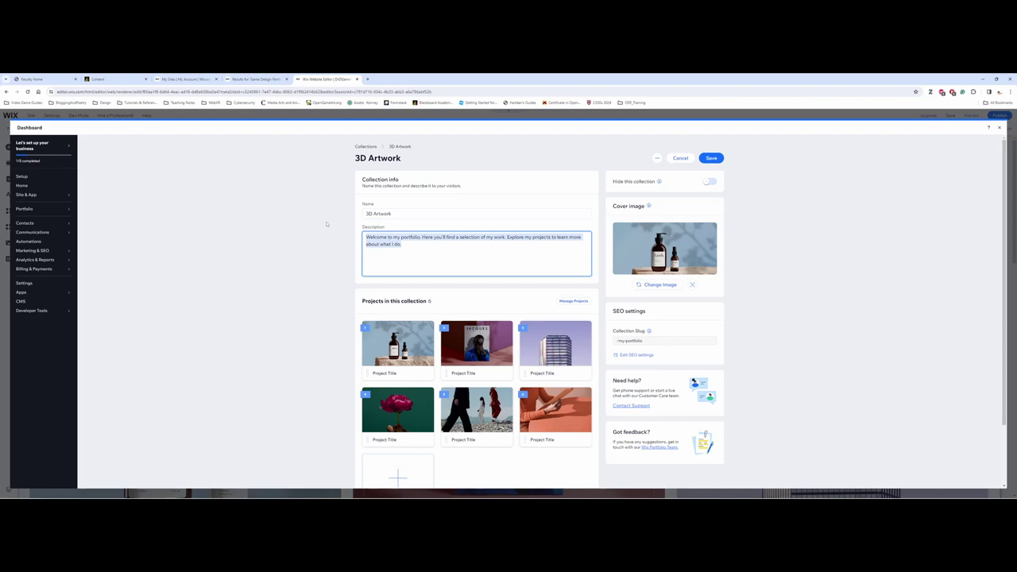
Step: Replace the collection's description with "3D Modeling and Animation done in Autodesk Maya throughout my academic career."
{"action": "type", "text": "Mo"}
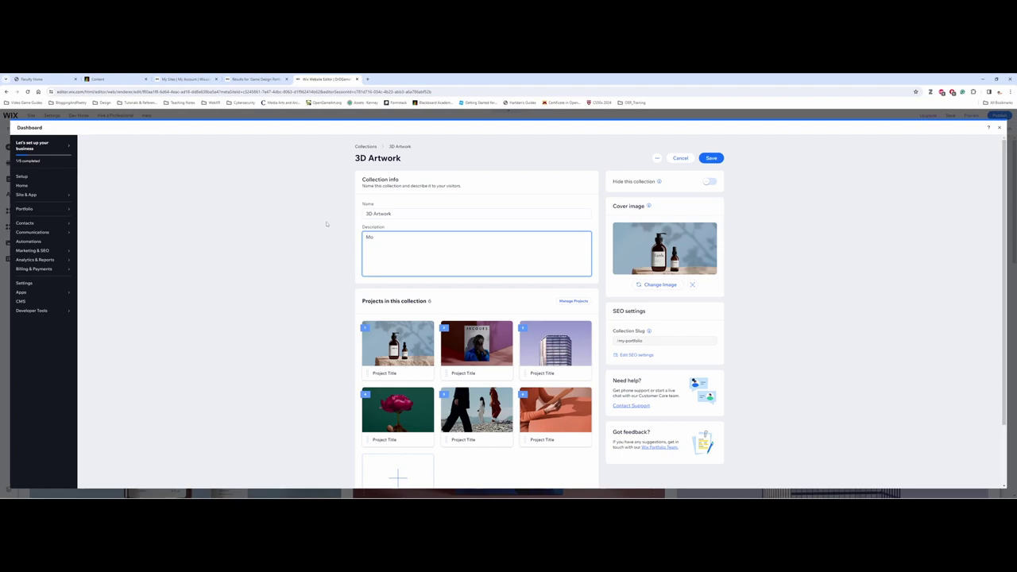
{"action": "type", "text": "dD Modeling and anim"}
{"action": "key", "text": "BackSpace"}
{"action": "key", "text": "BackSpace"}
{"action": "type", "text": "nimation done"}
{"action": "type", "text": " in the"}
{"action": "type", "text": " Autodesk Maya"}
{"action": "type", "text": " throughout my aca"}
{"action": "type", "text": "demic career"}
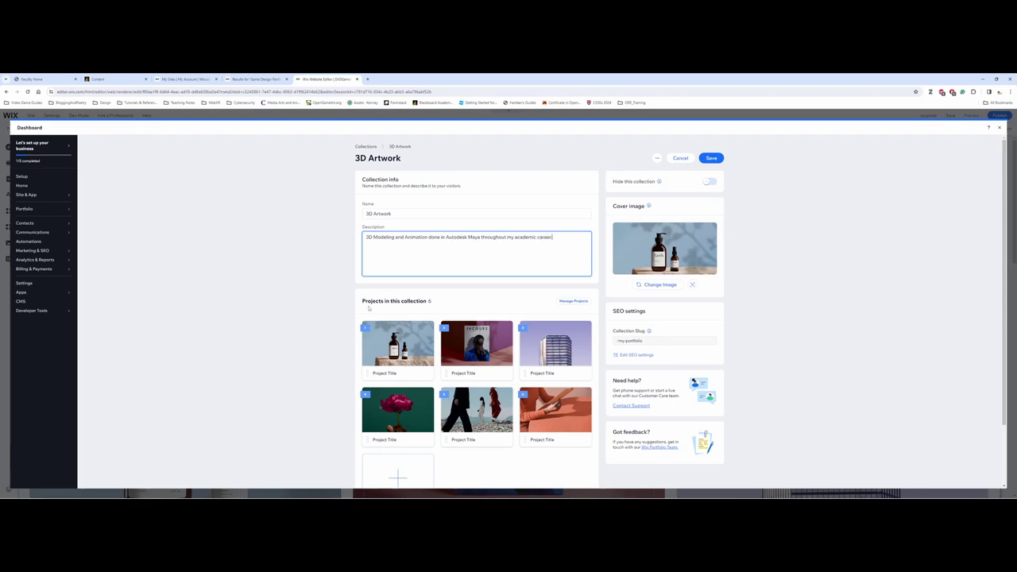
Step: Save the collection changes and close the dashboard to return to the Portfolio page
{"action": "scroll", "coordinate": [369, 308], "scroll_direction": "down", "scroll_amount": 2}
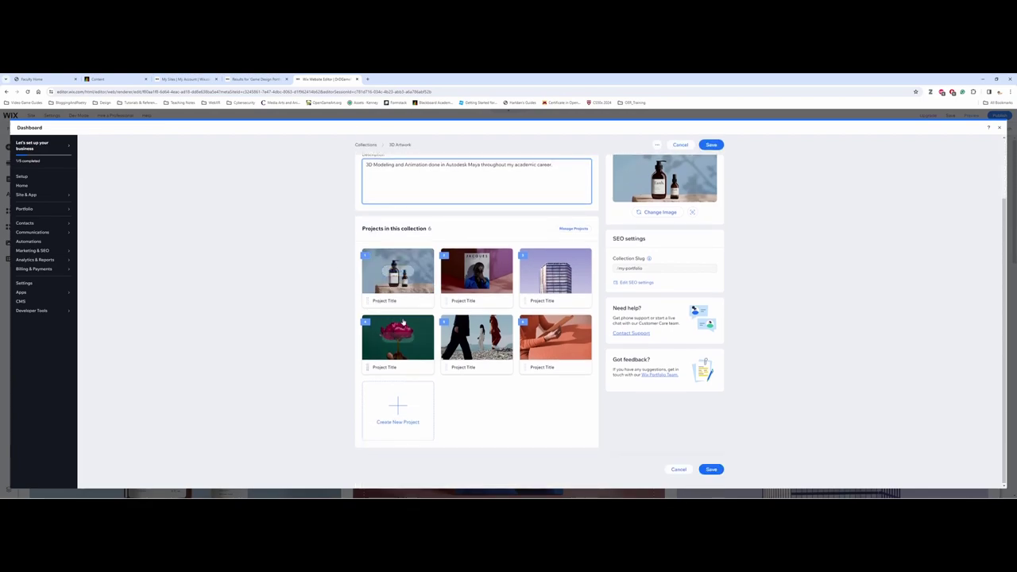
{"action": "left_click", "coordinate": [716, 469]}
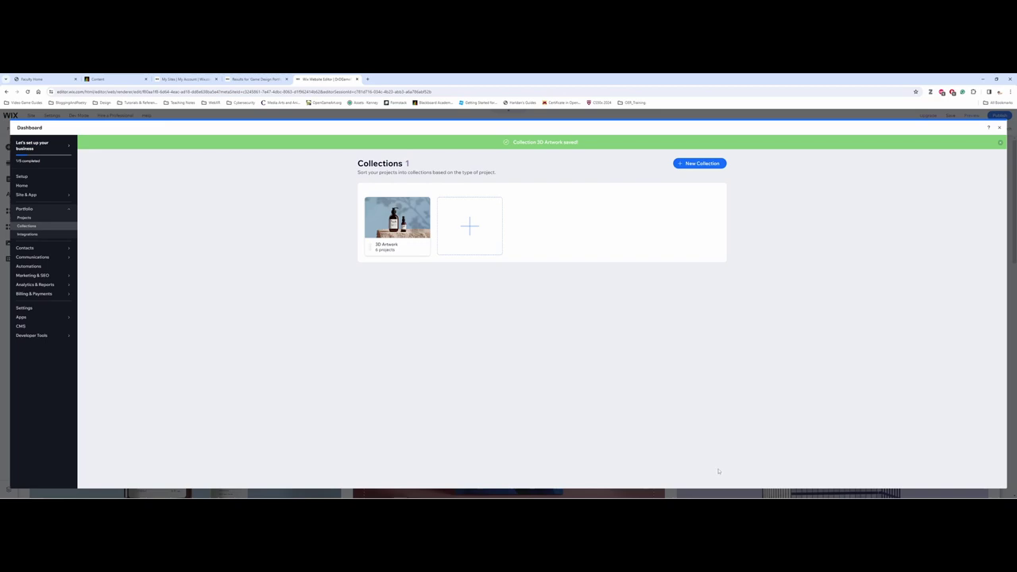
{"action": "mouse_move", "coordinate": [416, 229]}
{"action": "left_click", "coordinate": [998, 128]}
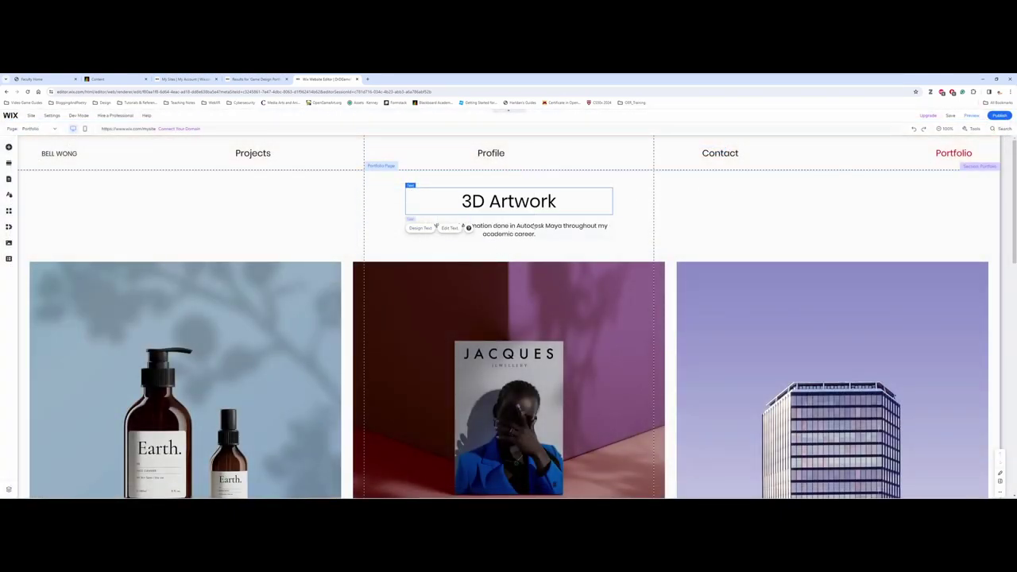
Step: Change the heading font of the site's text theme to Poppins Semi Bold
{"action": "scroll", "coordinate": [508, 318], "scroll_direction": "down", "scroll_amount": 2}
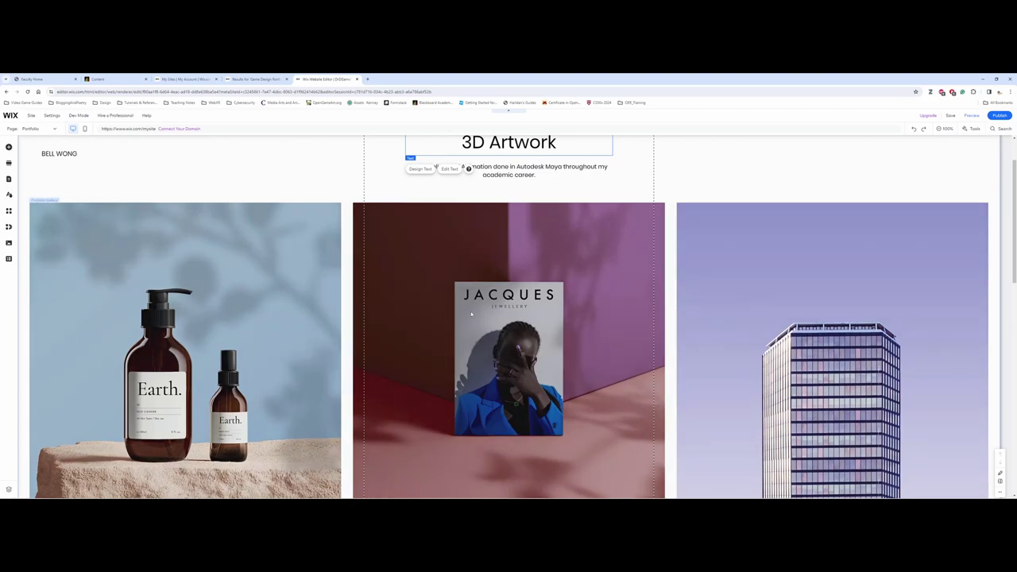
{"action": "scroll", "coordinate": [471, 315], "scroll_direction": "down", "scroll_amount": 4}
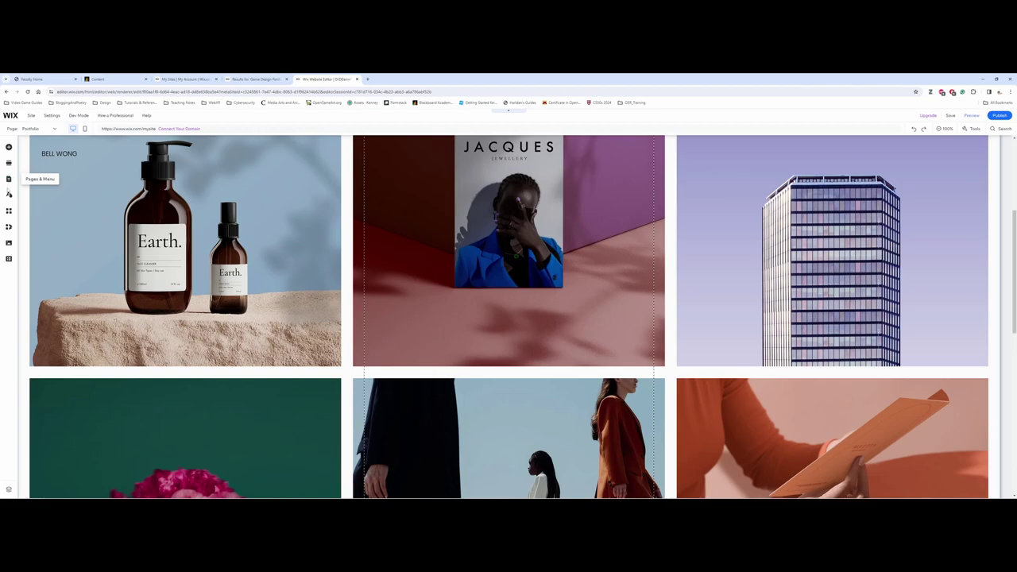
{"action": "left_click", "coordinate": [9, 196]}
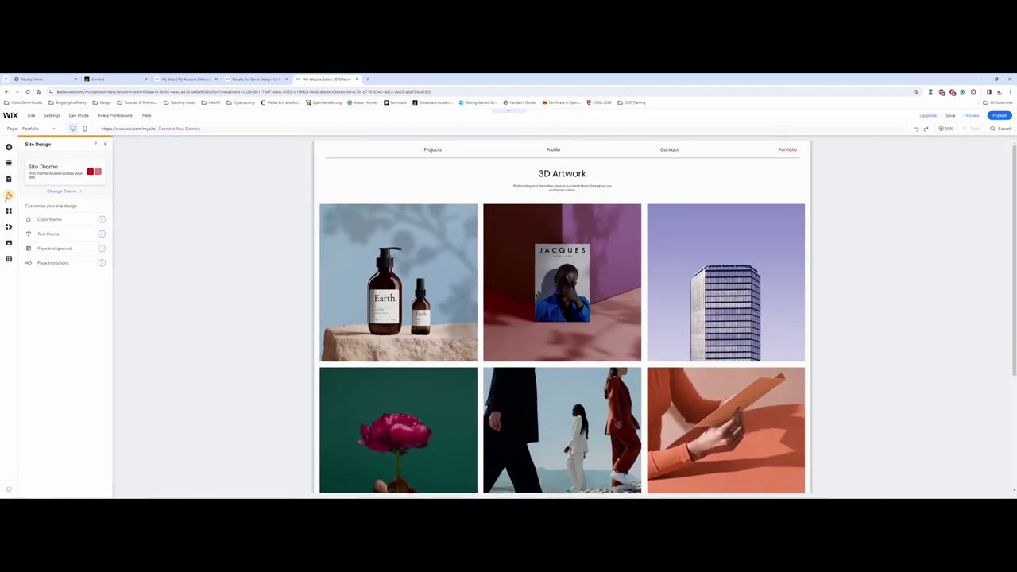
{"action": "left_click", "coordinate": [48, 236]}
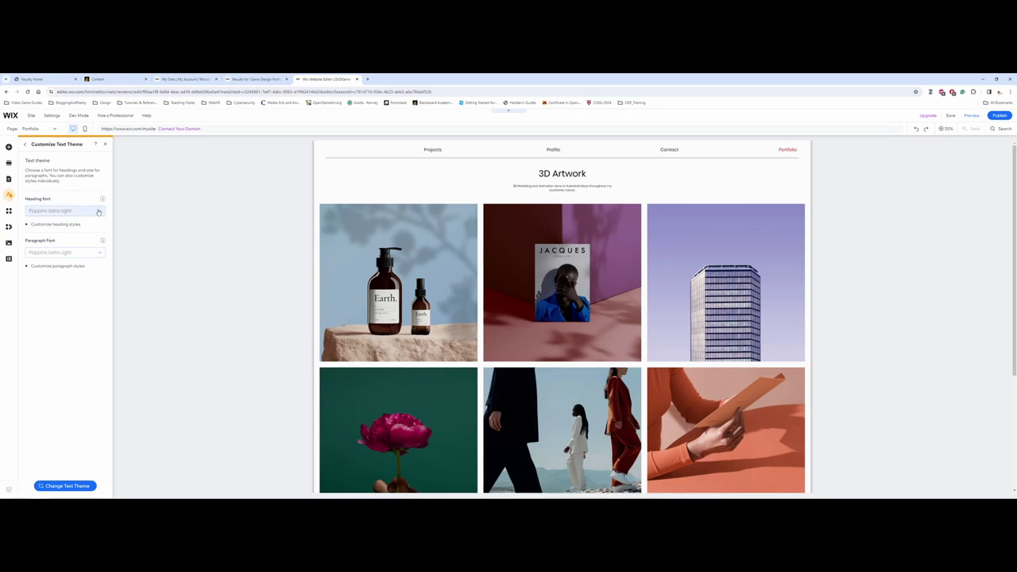
{"action": "left_click", "coordinate": [97, 212]}
{"action": "left_click", "coordinate": [92, 232]}
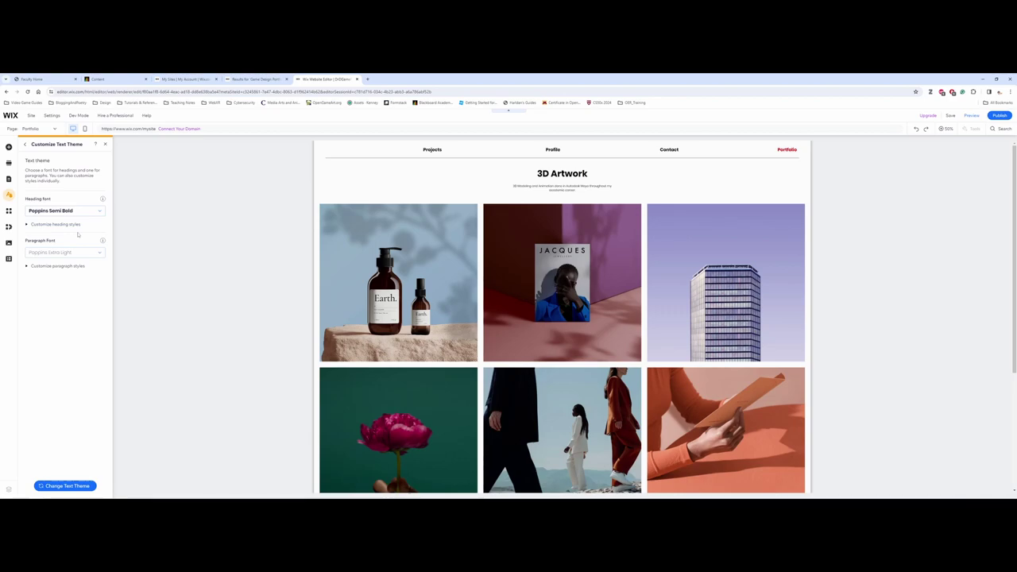
Step: Look at the available apps in the Wix App Market and at the media options, and return to the page
{"action": "left_click", "coordinate": [9, 211]}
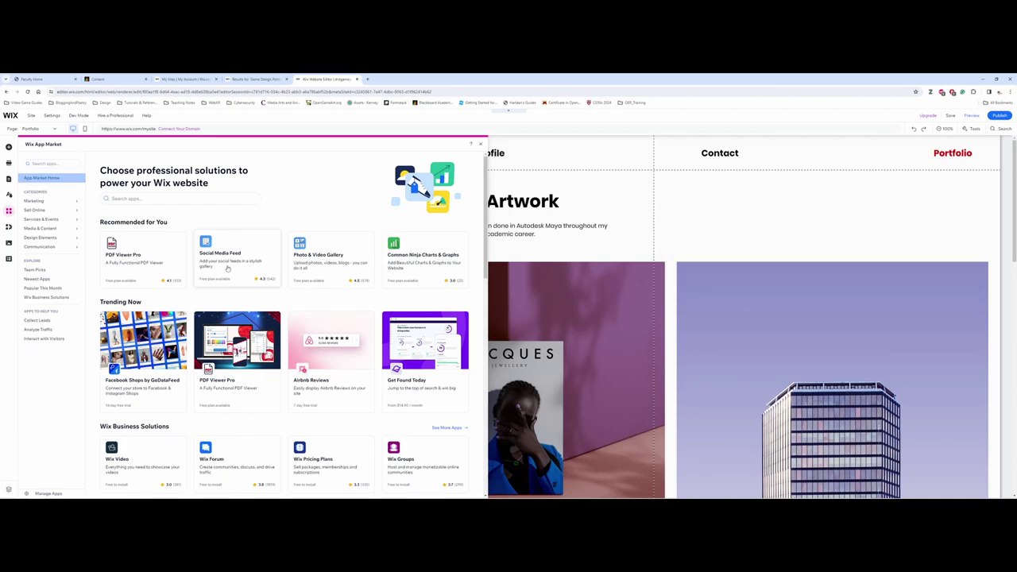
{"action": "left_click", "coordinate": [8, 244]}
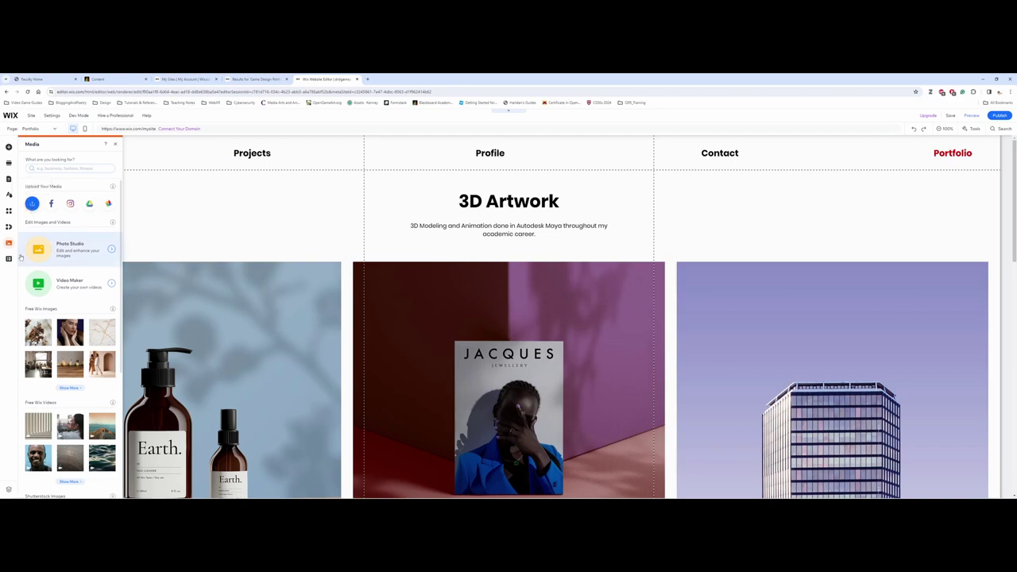
{"action": "left_click", "coordinate": [115, 143]}
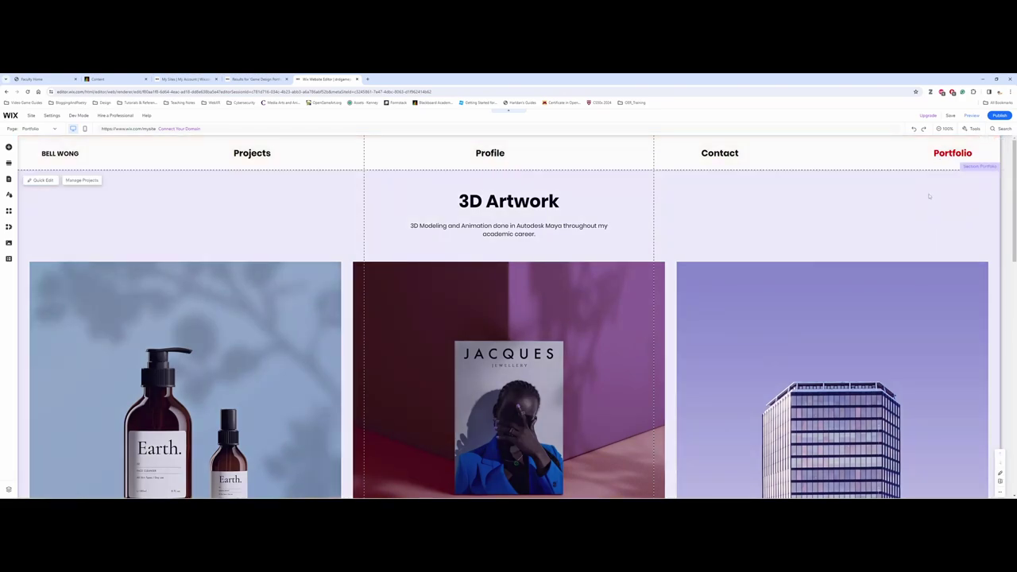
Step: Save the site under the free Wix.com domain with the address ending drdgameportfolio and dismiss the save confirmation
{"action": "left_click", "coordinate": [951, 117]}
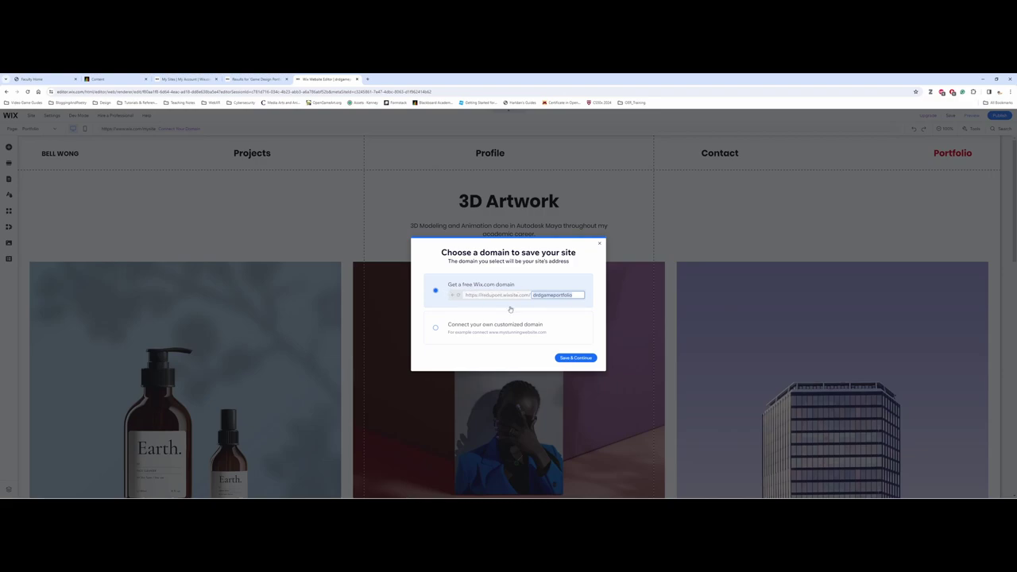
{"action": "left_click", "coordinate": [565, 361]}
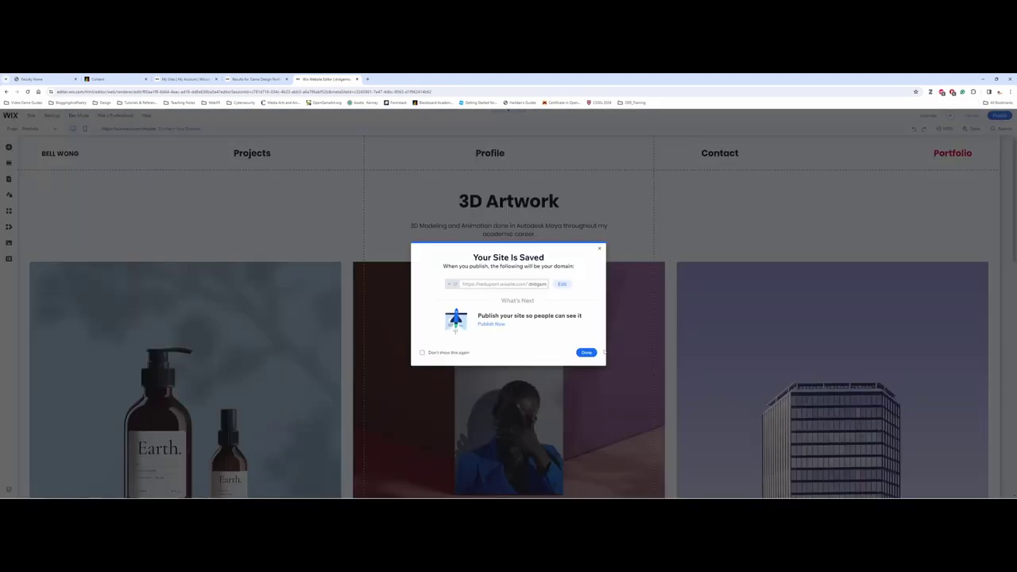
{"action": "left_click", "coordinate": [592, 354]}
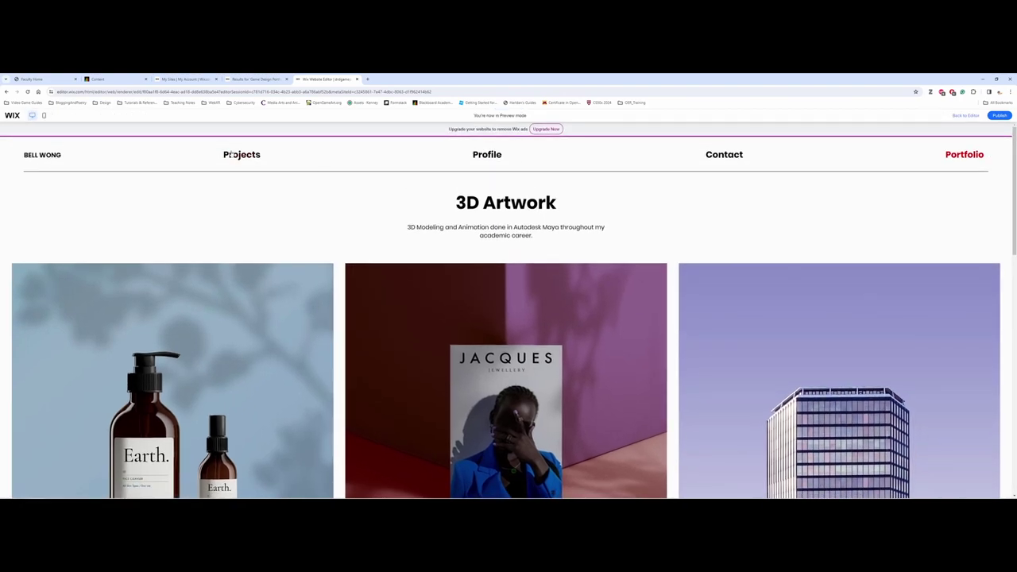
Step: Preview the site, browse the 3D Artwork gallery and examine the page of the project with the three walking figures
{"action": "scroll", "coordinate": [443, 354], "scroll_direction": "down", "scroll_amount": 5}
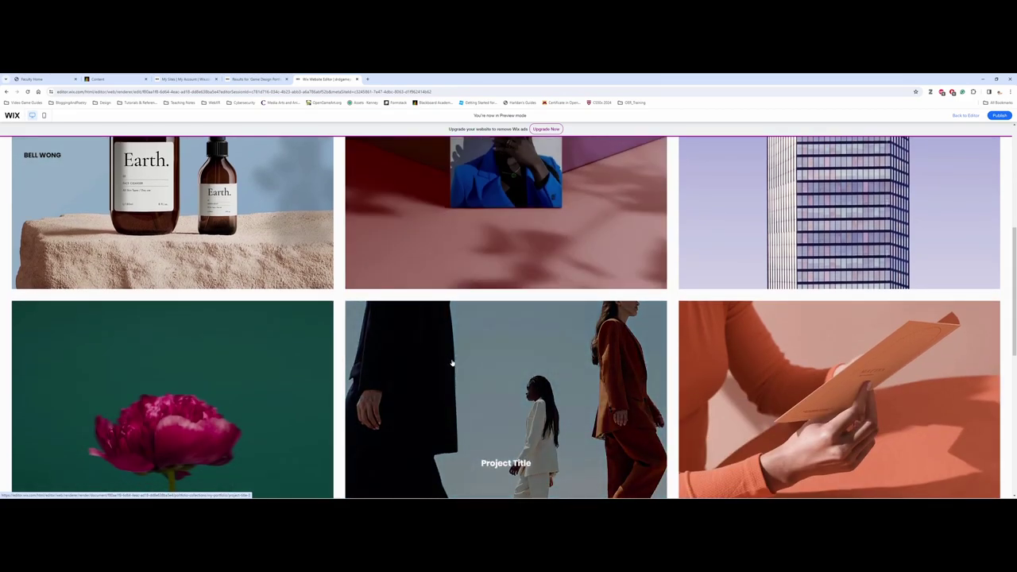
{"action": "left_click", "coordinate": [451, 363]}
{"action": "scroll", "coordinate": [453, 362], "scroll_direction": "down", "scroll_amount": 5}
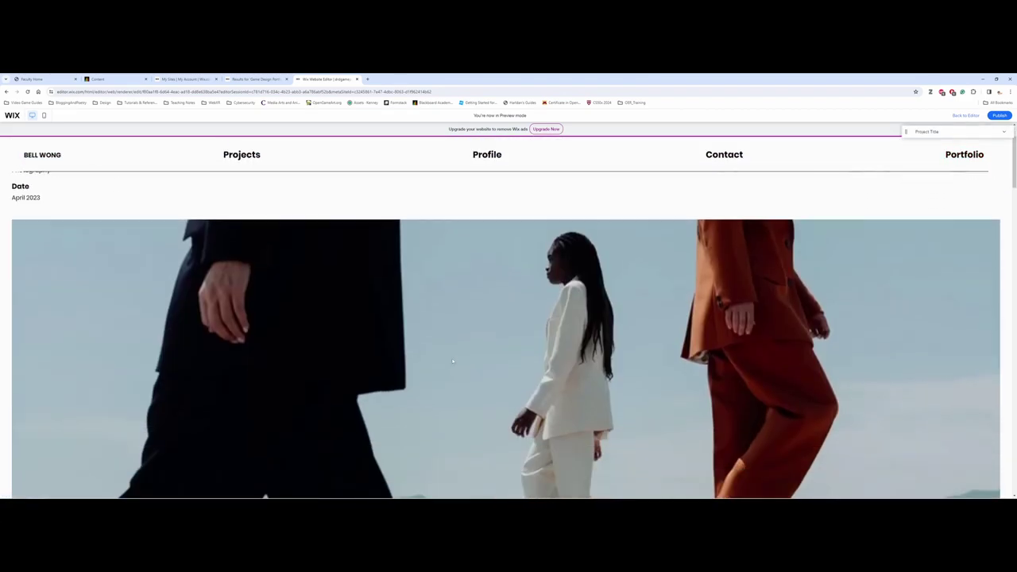
Step: Look through the rest of the project page, and check the site's mobile preview by opening the Profile page from its navigation
{"action": "scroll", "coordinate": [453, 362], "scroll_direction": "down", "scroll_amount": 10}
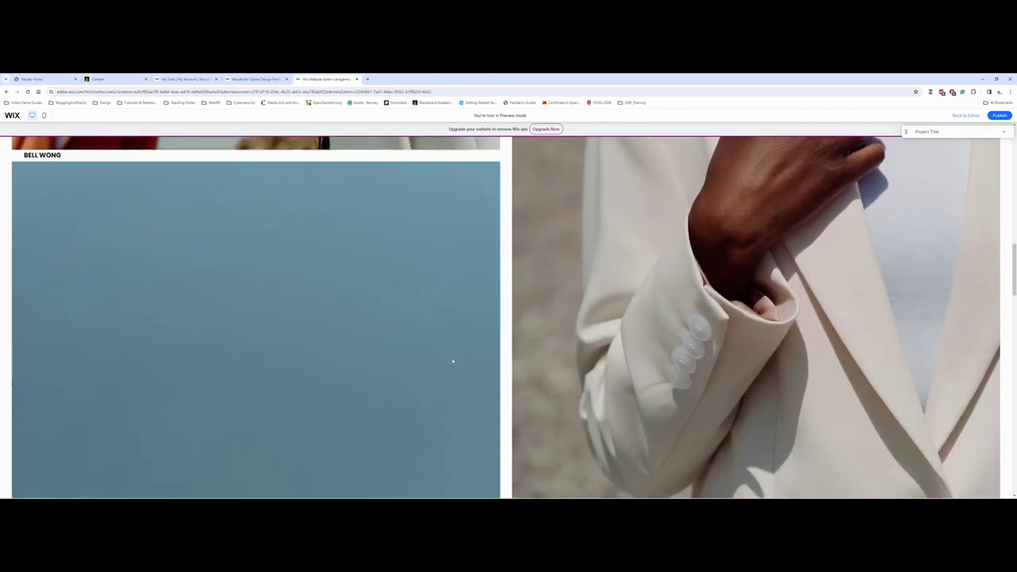
{"action": "scroll", "coordinate": [453, 362], "scroll_direction": "down", "scroll_amount": 15}
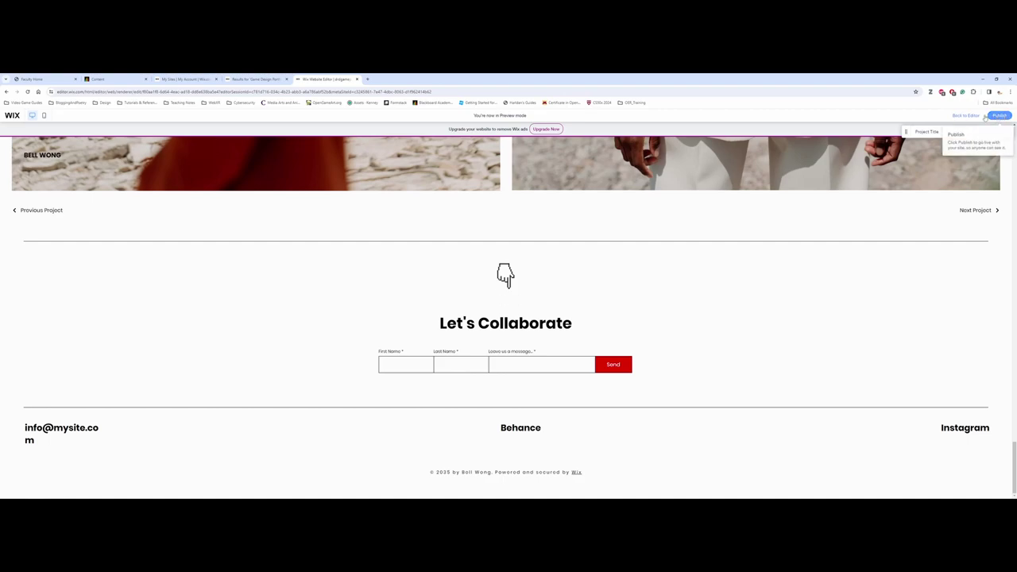
{"action": "left_click", "coordinate": [43, 116]}
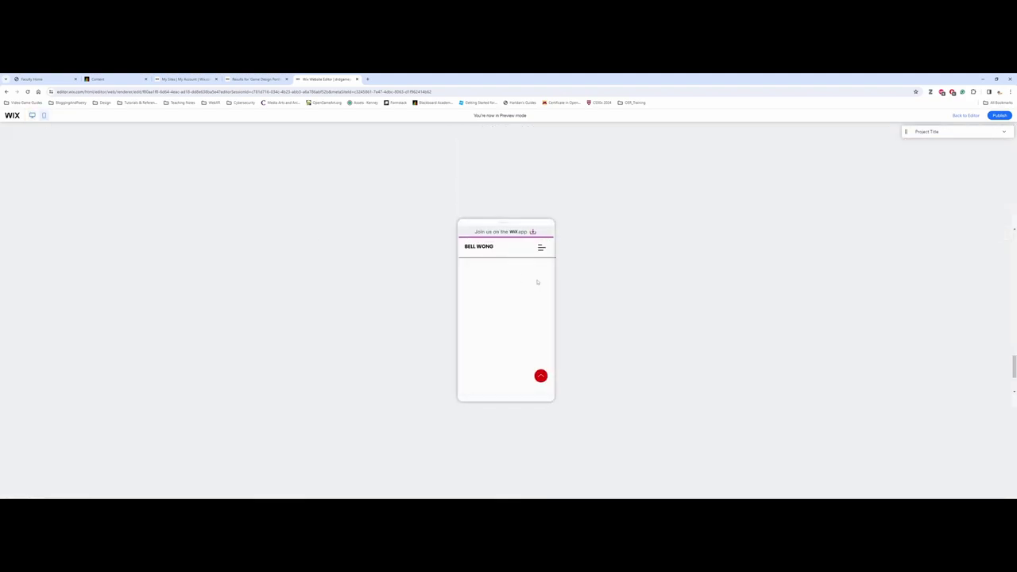
{"action": "left_click", "coordinate": [541, 247]}
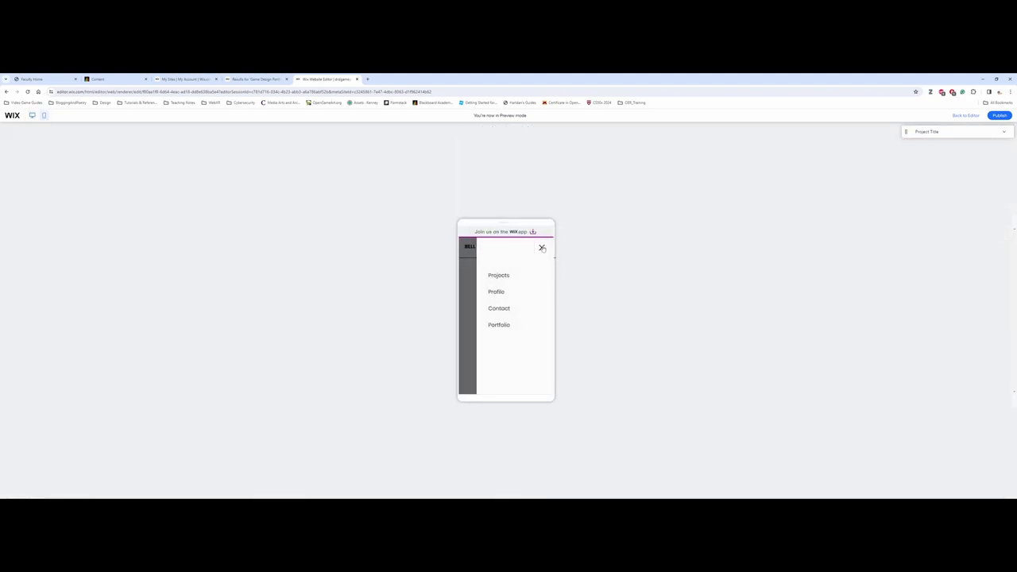
{"action": "left_click", "coordinate": [498, 275]}
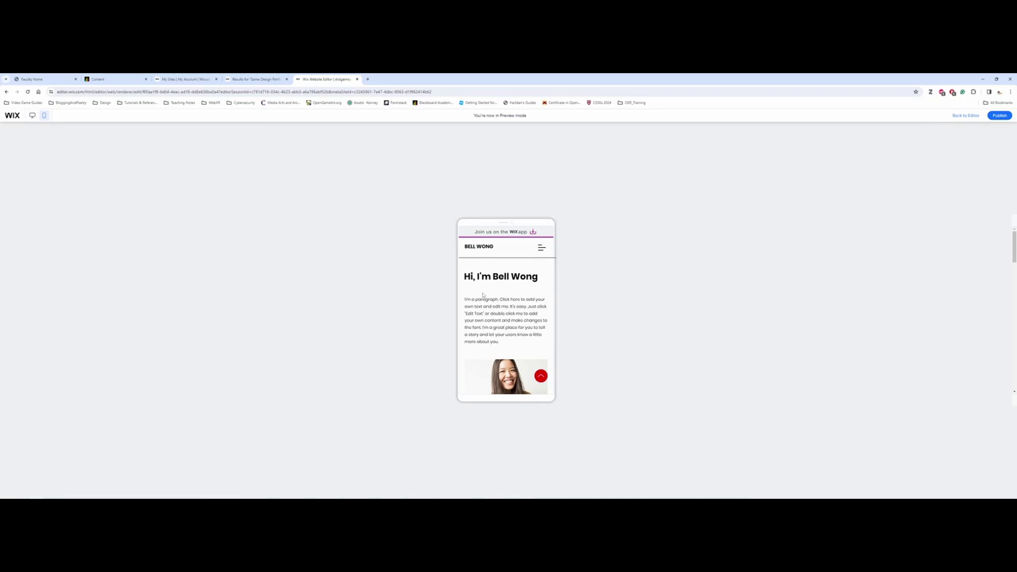
Step: Return from the preview to the editor, skip the mobile introduction and switch back to the desktop version of the Profile page
{"action": "left_click", "coordinate": [959, 117]}
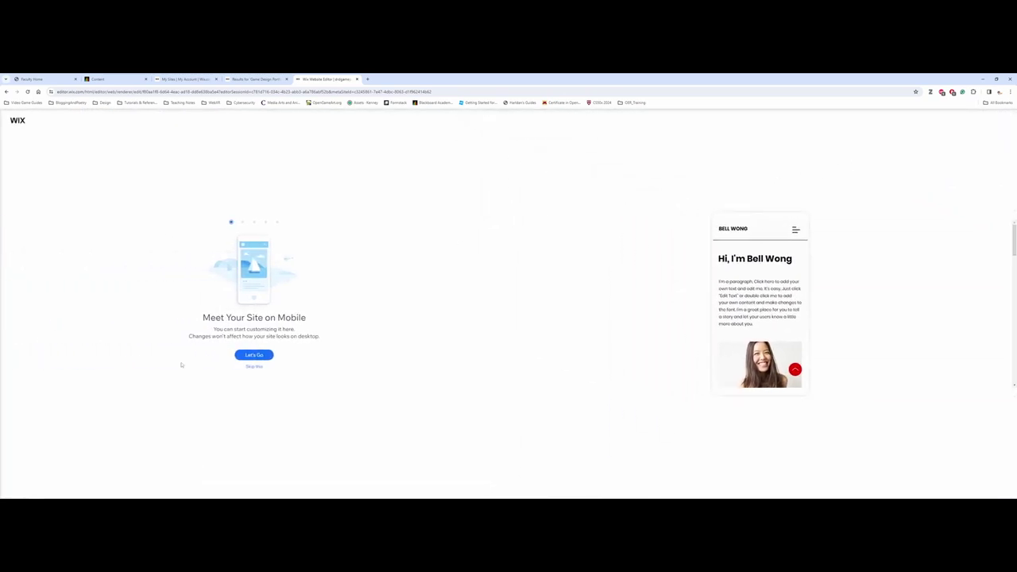
{"action": "left_click", "coordinate": [246, 366]}
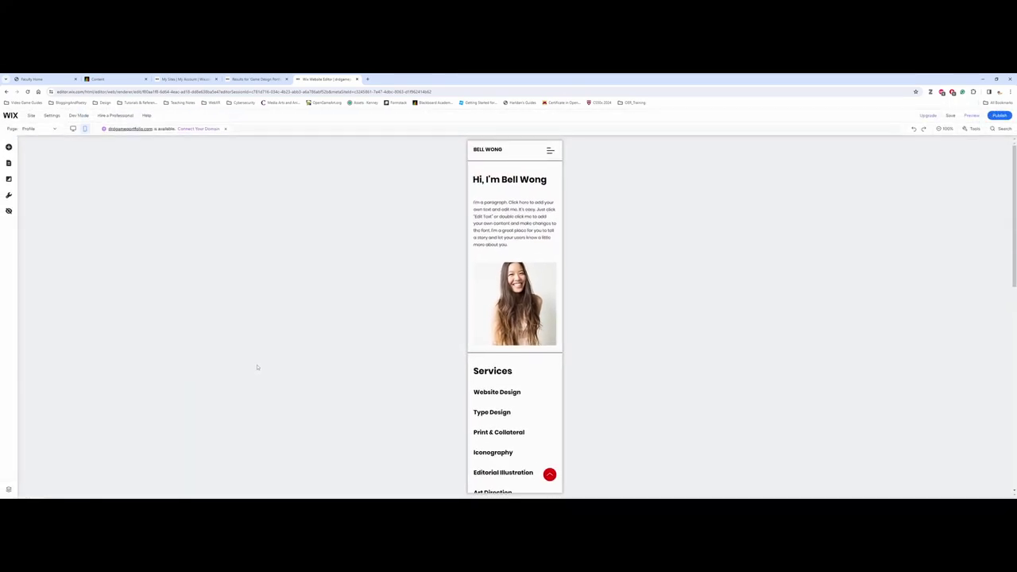
{"action": "left_click", "coordinate": [74, 130]}
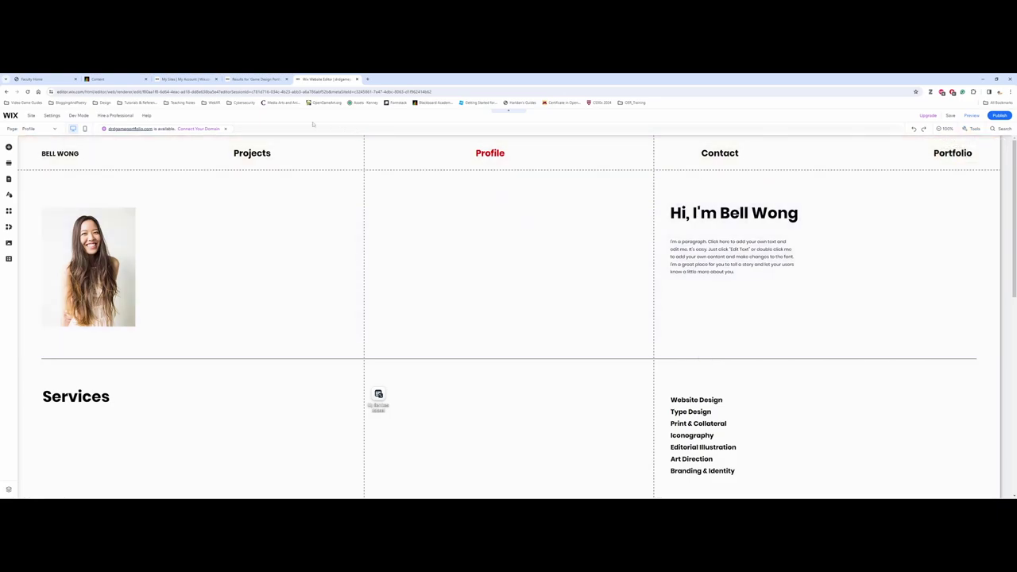
Step: Close the site editor and the template results, and refresh the Sites list in the Wix account
{"action": "left_click", "coordinate": [357, 79]}
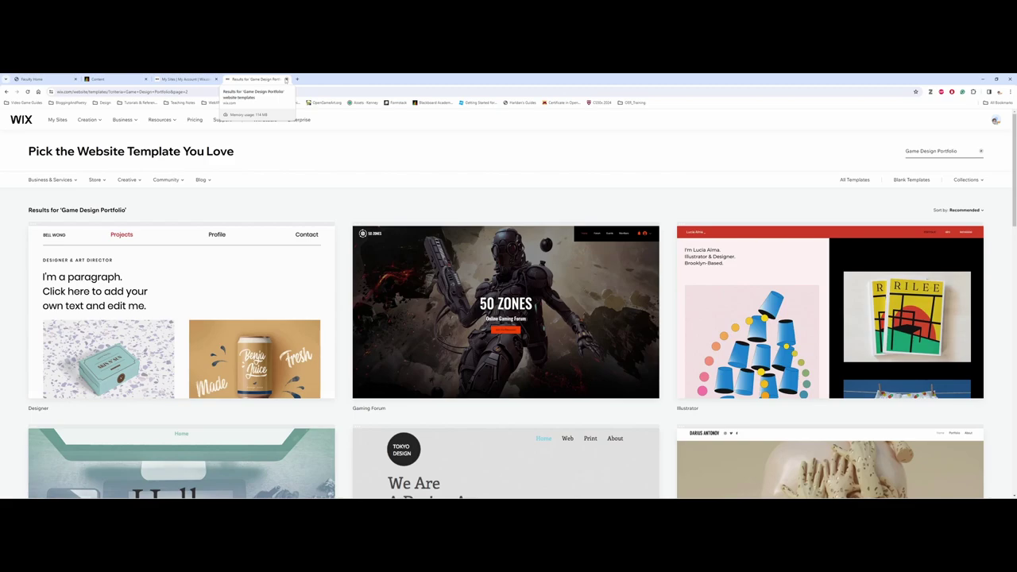
{"action": "left_click", "coordinate": [286, 79]}
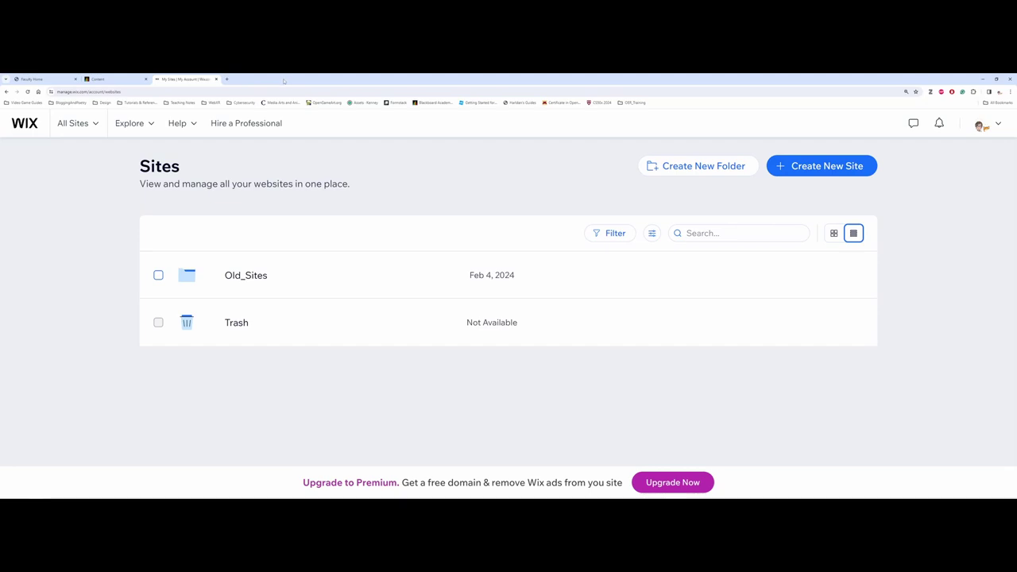
{"action": "left_click", "coordinate": [20, 132]}
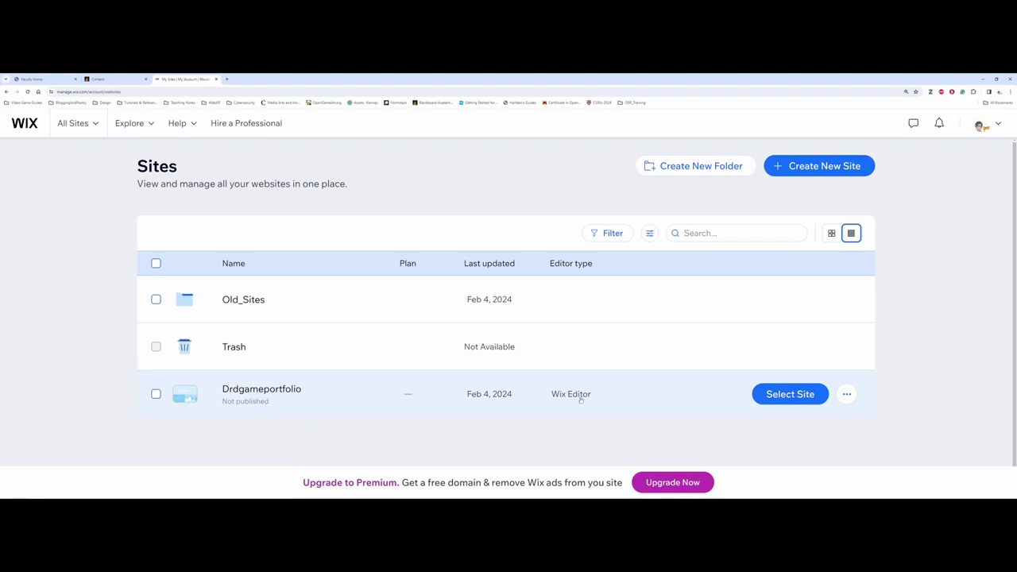
Step: Examine the collaborator invitation form and available roles for the Drdgameportfolio site, and return to the Sites list without inviting anyone
{"action": "left_click", "coordinate": [845, 397]}
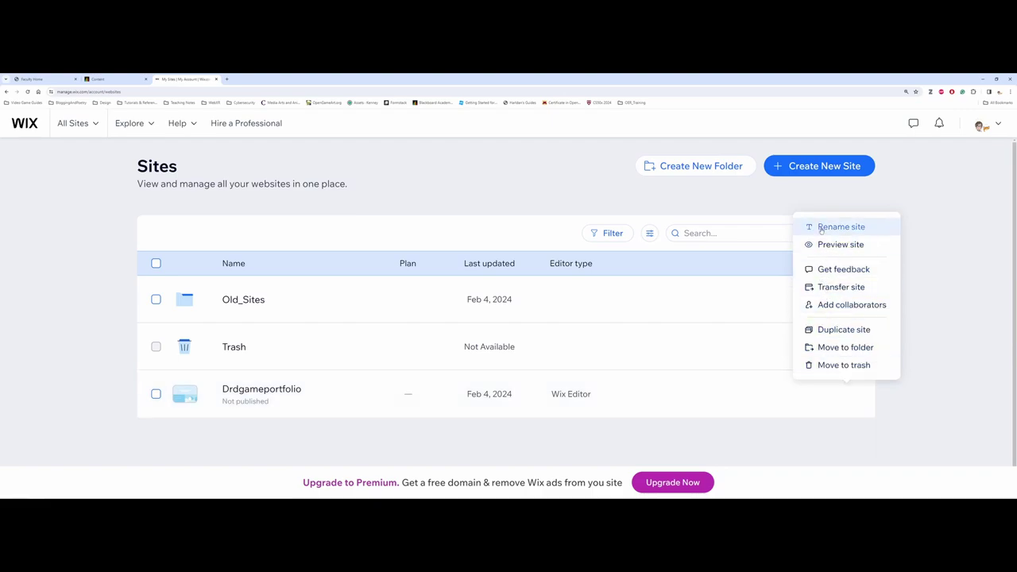
{"action": "left_click", "coordinate": [829, 308]}
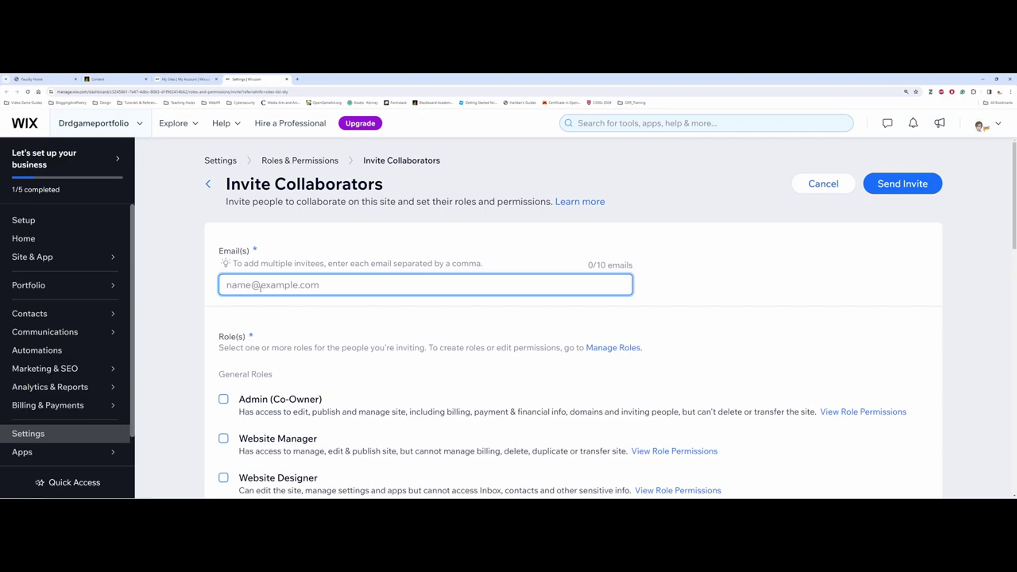
{"action": "scroll", "coordinate": [260, 289], "scroll_direction": "down", "scroll_amount": 2}
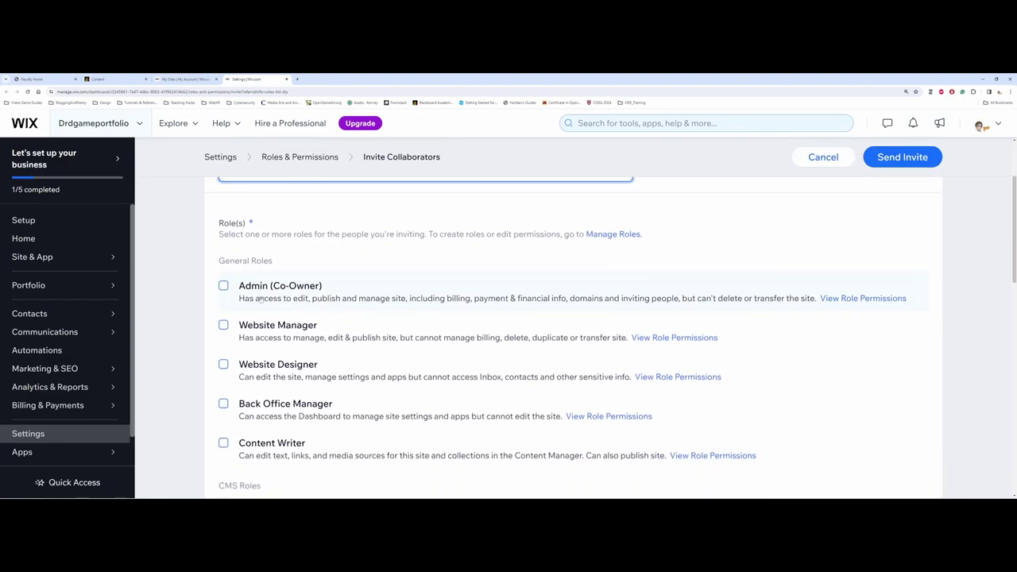
{"action": "scroll", "coordinate": [260, 300], "scroll_direction": "down", "scroll_amount": 3}
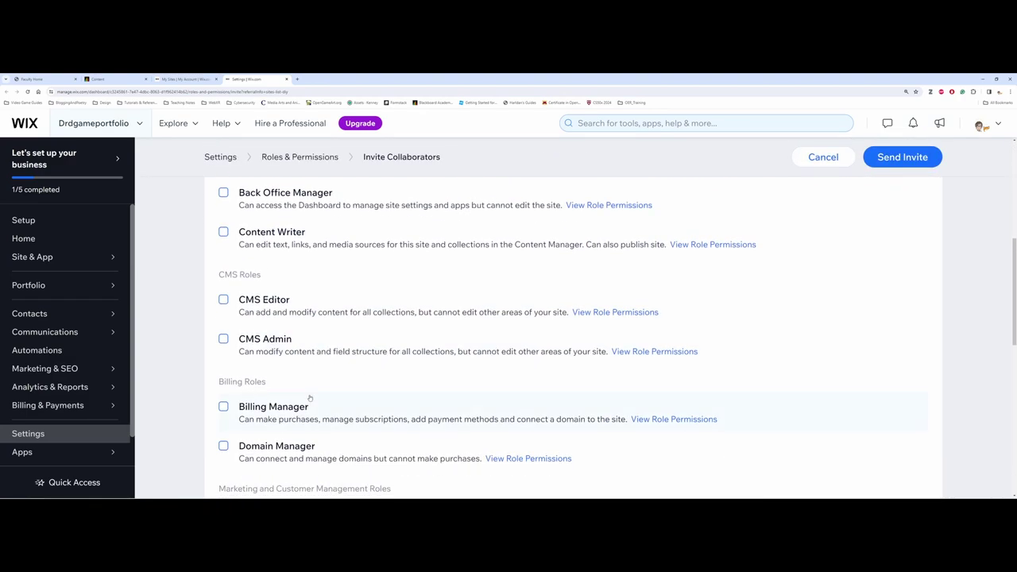
{"action": "scroll", "coordinate": [310, 397], "scroll_direction": "up", "scroll_amount": 5}
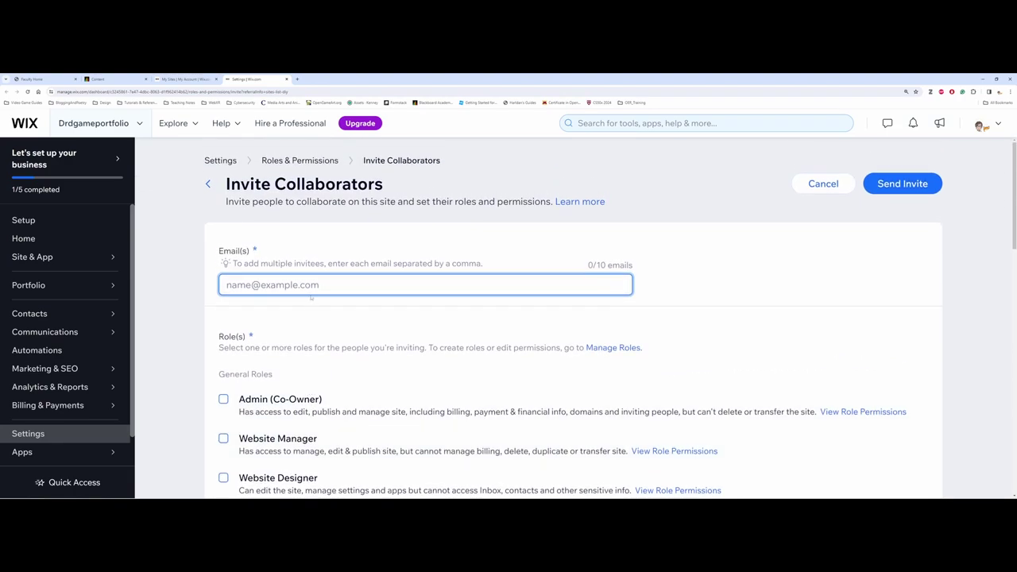
{"action": "left_click", "coordinate": [823, 184]}
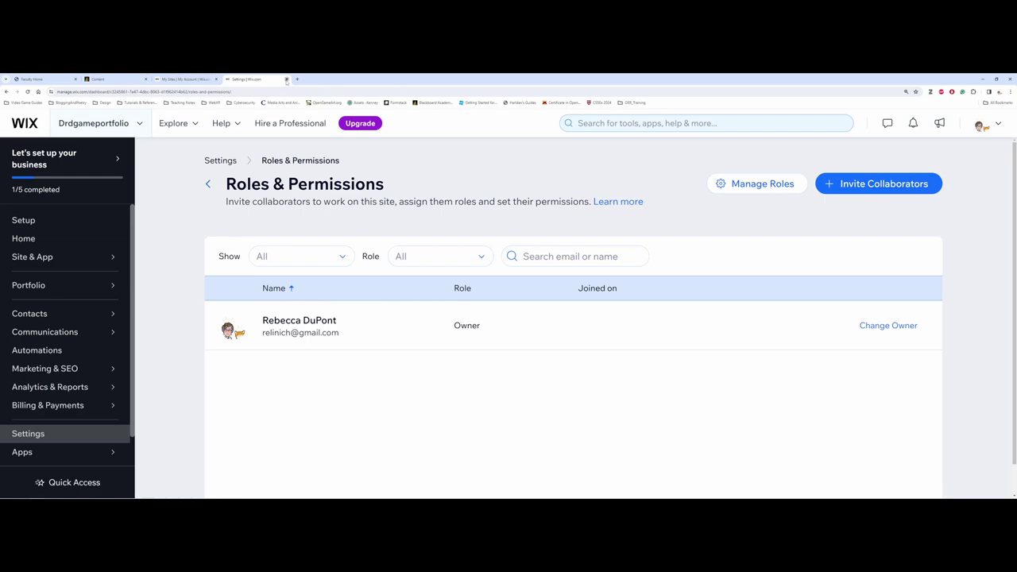
{"action": "left_click", "coordinate": [286, 78]}
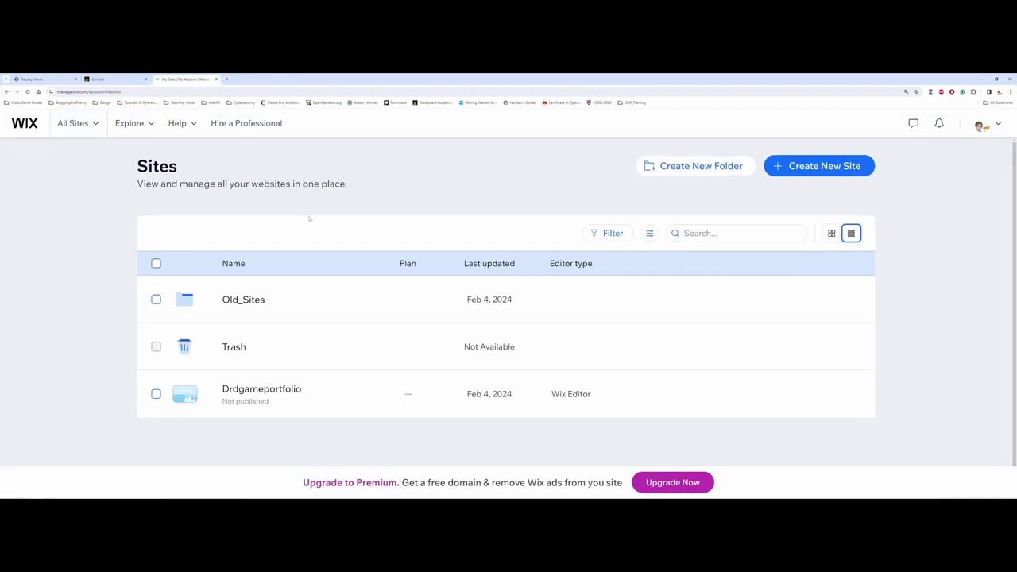